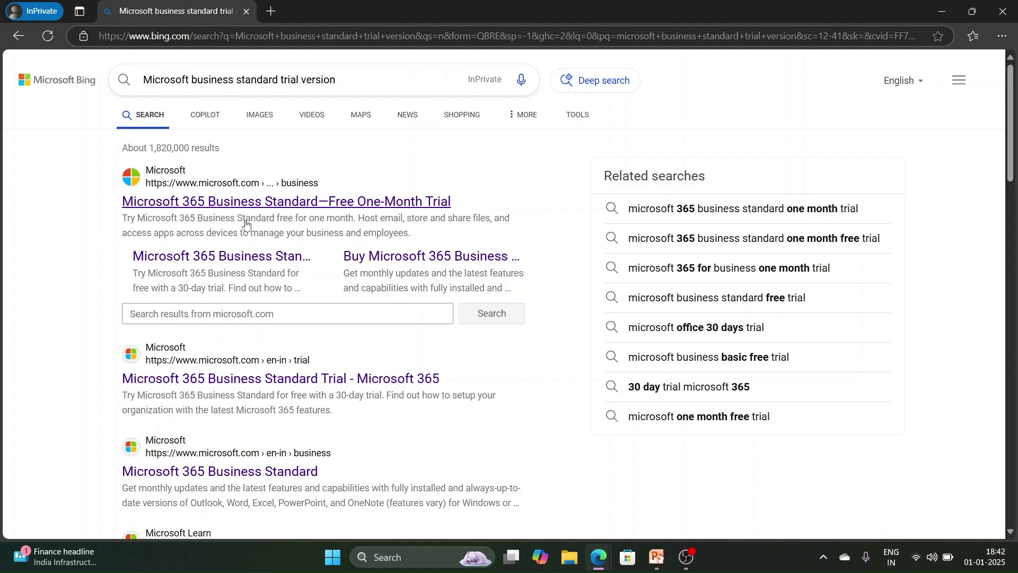
- Open the Microsoft 365 Business Standard free one-month trial result and start the free trial
{"action": "left_click", "coordinate": [338, 211]}
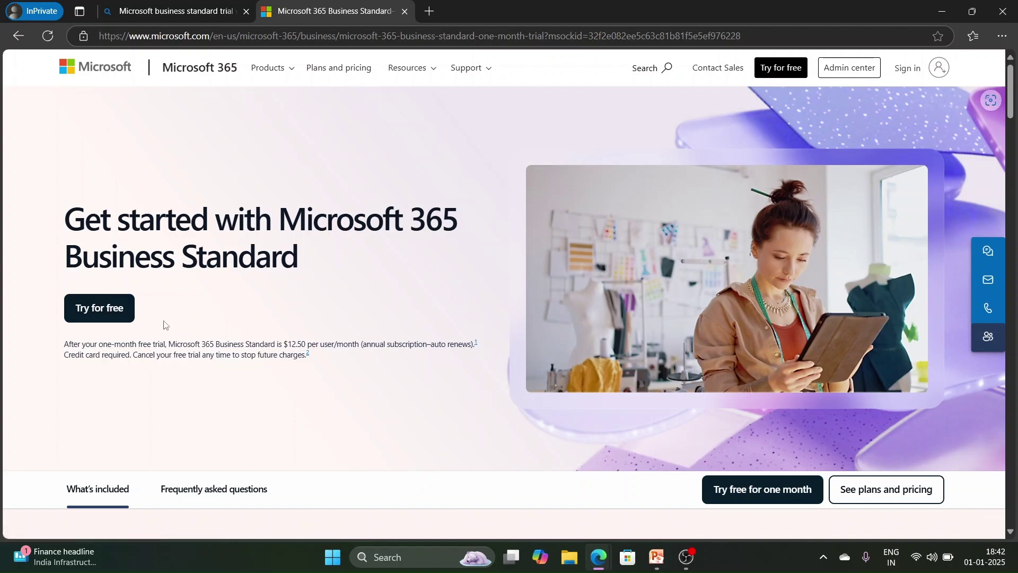
{"action": "left_click", "coordinate": [127, 318]}
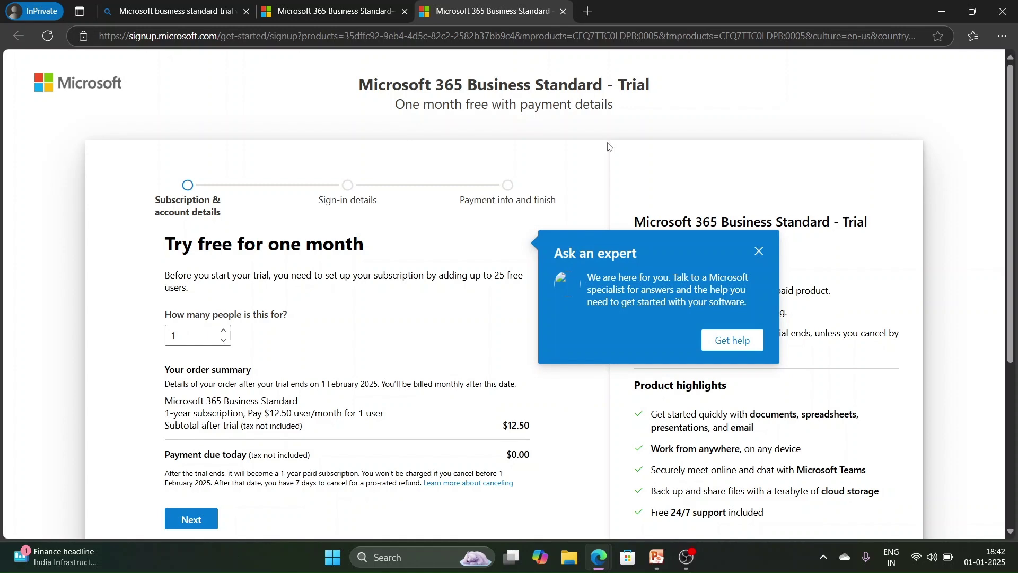
- Dismiss the Ask an expert popup and set the trial quantity to 25 users
{"action": "left_click", "coordinate": [759, 251]}
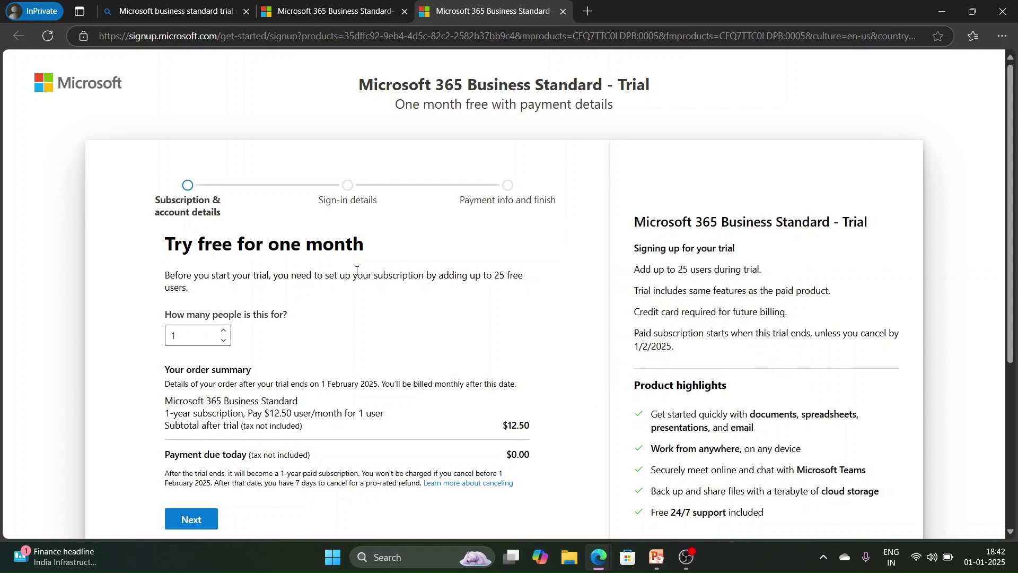
{"action": "scroll", "coordinate": [408, 294], "scroll_direction": "down", "scroll_amount": 2}
{"action": "scroll", "coordinate": [354, 275], "scroll_direction": "up", "scroll_amount": 1}
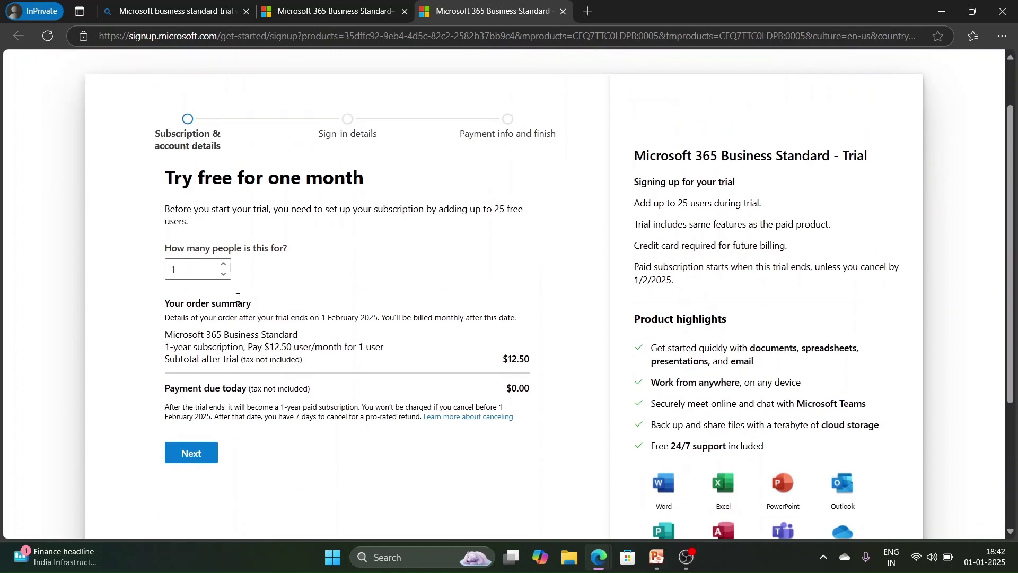
{"action": "double_click", "coordinate": [196, 273]}
{"action": "type", "text": "10000"}
{"action": "key", "text": "BackSpace"}
{"action": "left_click", "coordinate": [318, 280]}
{"action": "double_click", "coordinate": [209, 266]}
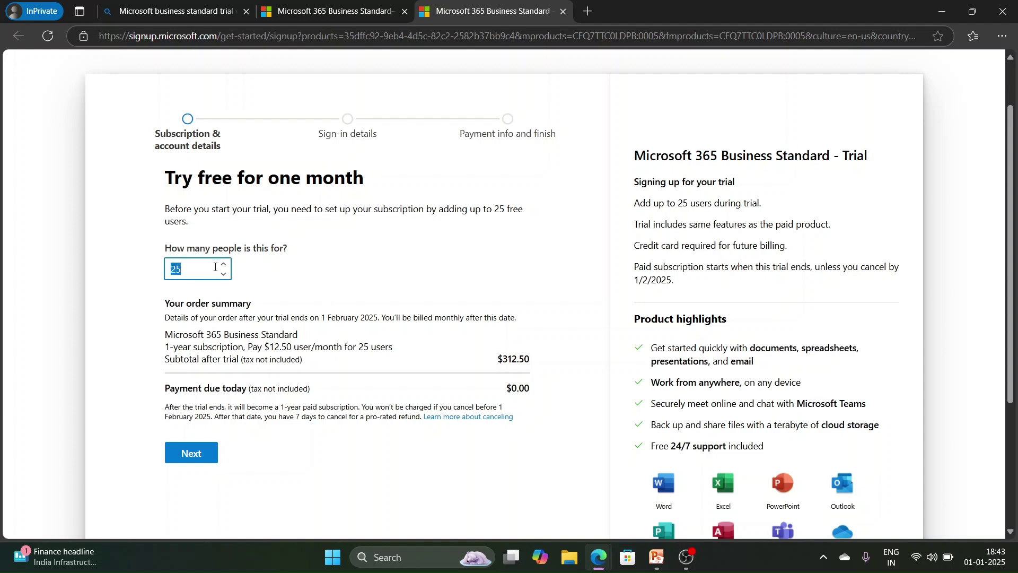
{"action": "type", "text": "1000"}
{"action": "key", "text": "BackSpace"}
{"action": "key", "text": "BackSpace"}
{"action": "key", "text": "BackSpace"}
{"action": "key", "text": "BackSpace"}
{"action": "type", "text": "25"}
- Submit the sign-up email address and choose to set up a new account
{"action": "left_click", "coordinate": [212, 454]}
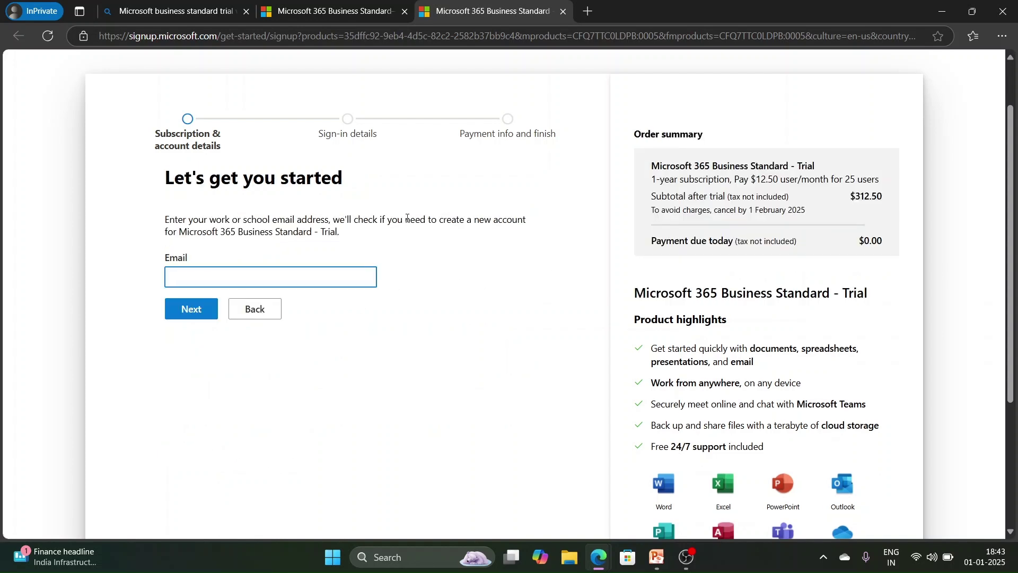
{"action": "type", "text": "in"}
{"action": "key", "text": "BackSpace"}
{"action": "key", "text": "BackSpace"}
{"action": "key", "text": "Return"}
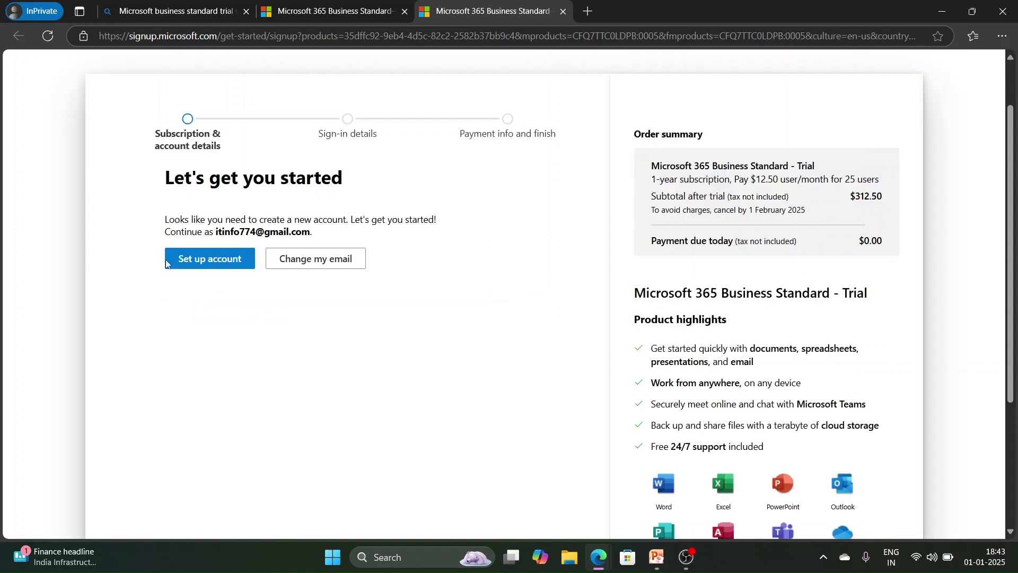
{"action": "left_click", "coordinate": [192, 263]}
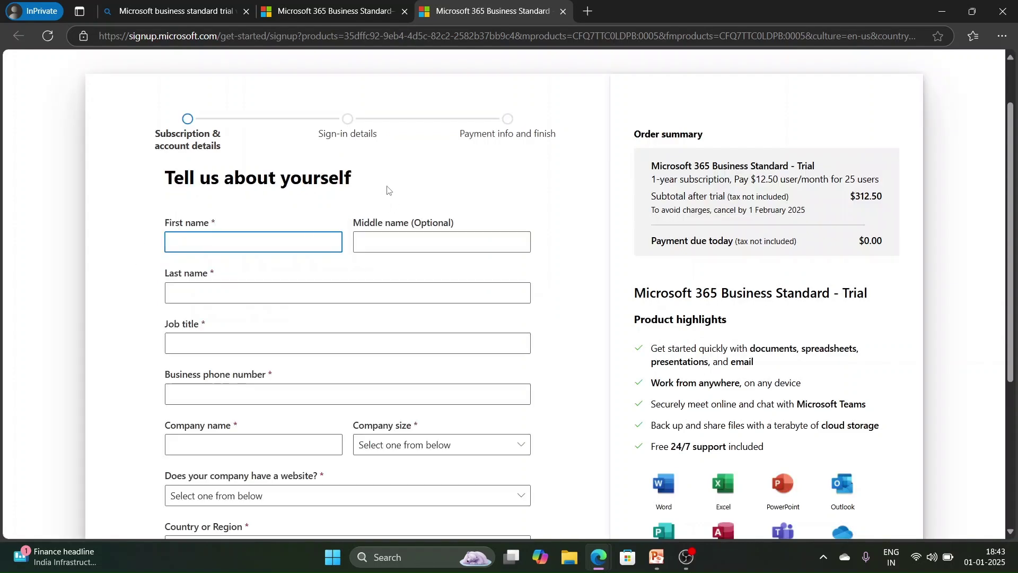
{"action": "type", "text": "IT"}
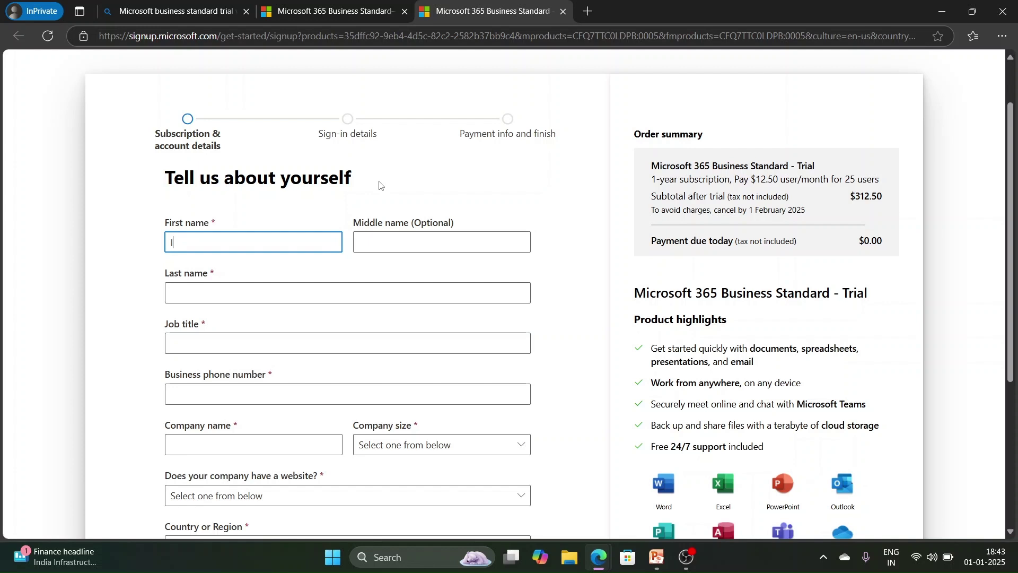
{"action": "key", "text": "BackSpace"}
{"action": "key", "text": "BackSpace"}
{"action": "scroll", "coordinate": [242, 281], "scroll_direction": "down", "scroll_amount": 1}
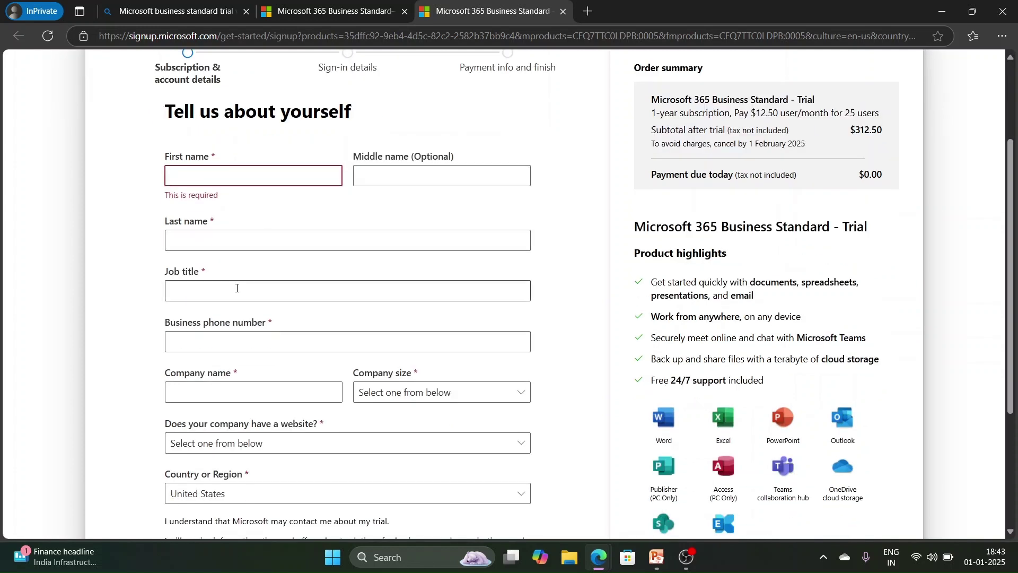
{"action": "scroll", "coordinate": [237, 288], "scroll_direction": "down", "scroll_amount": 2}
{"action": "scroll", "coordinate": [237, 288], "scroll_direction": "down", "scroll_amount": 1}
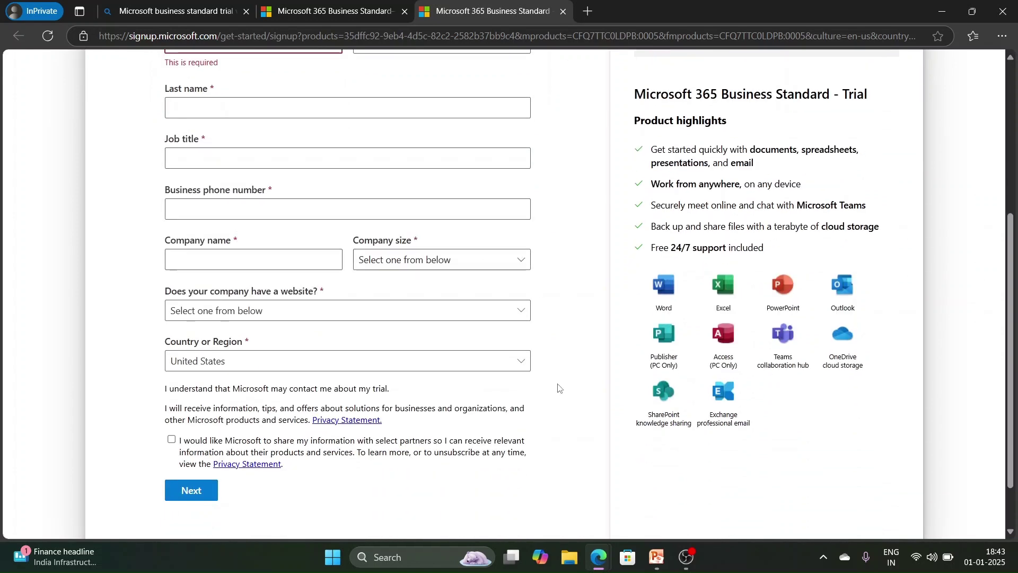
{"action": "left_click", "coordinate": [276, 310]}
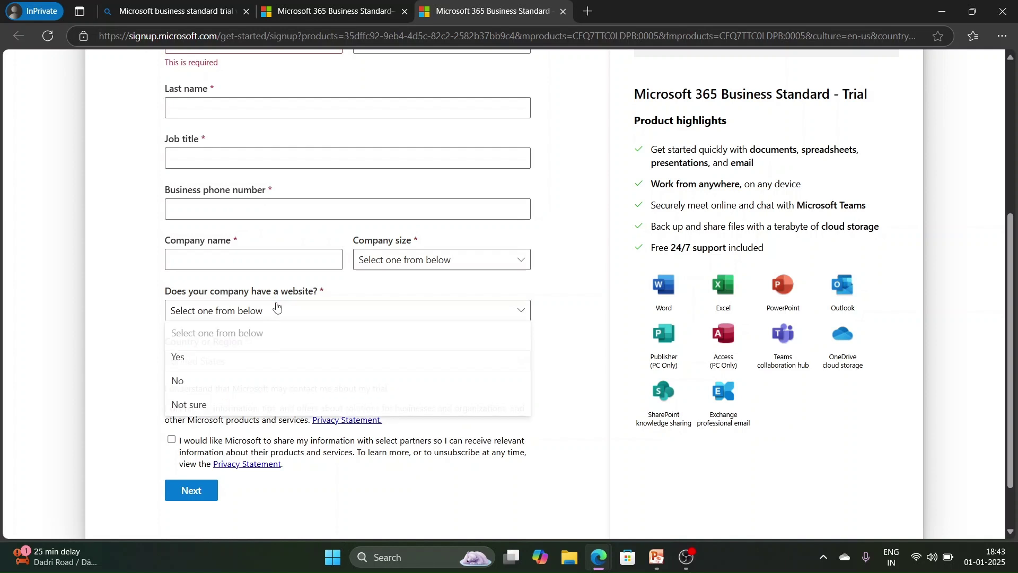
{"action": "left_click", "coordinate": [276, 310]}
{"action": "left_click", "coordinate": [276, 310]}
{"action": "left_click", "coordinate": [276, 309]}
{"action": "scroll", "coordinate": [295, 302], "scroll_direction": "up", "scroll_amount": 3}
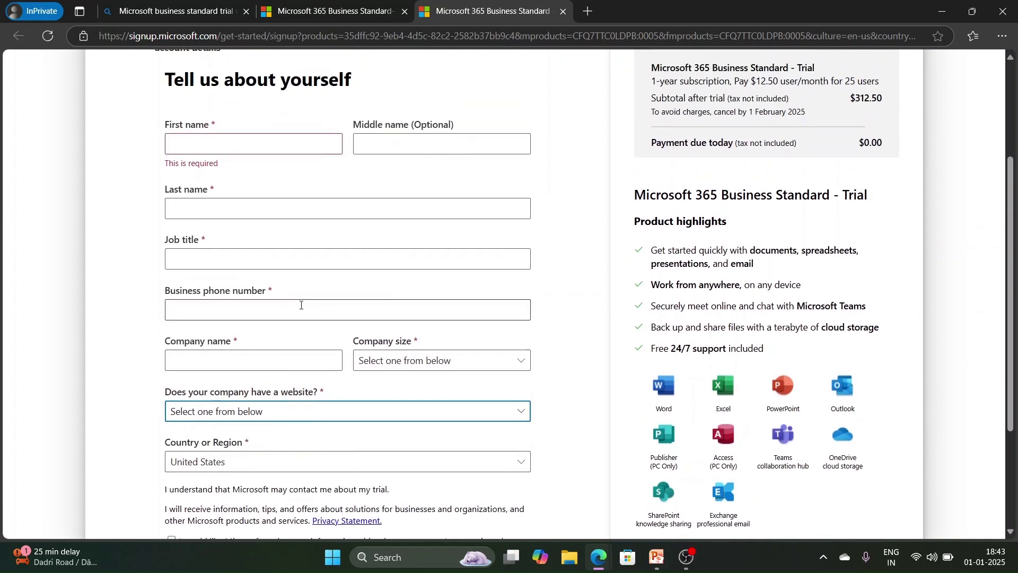
{"action": "left_click", "coordinate": [240, 392]}
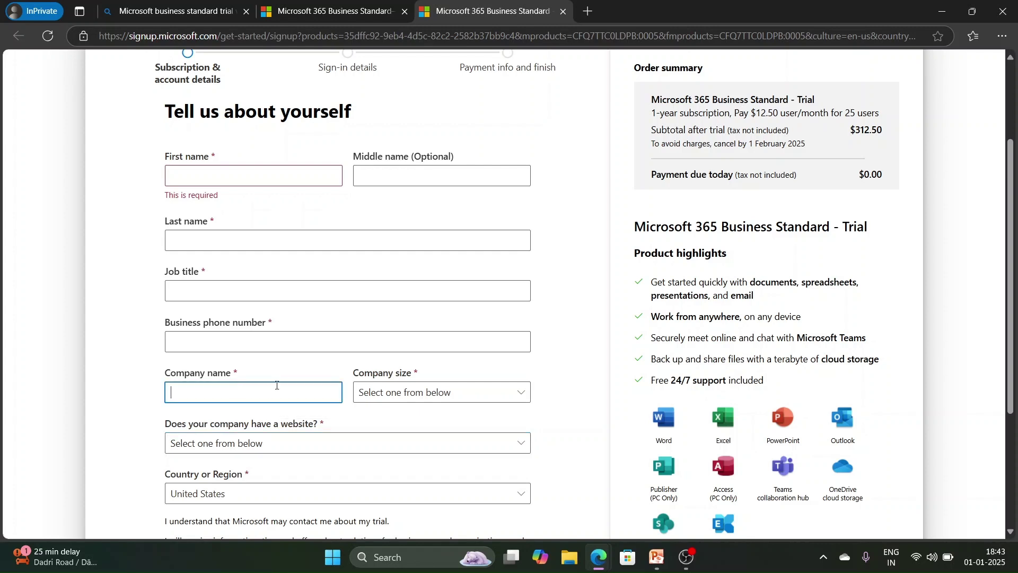
{"action": "left_click", "coordinate": [280, 345]}
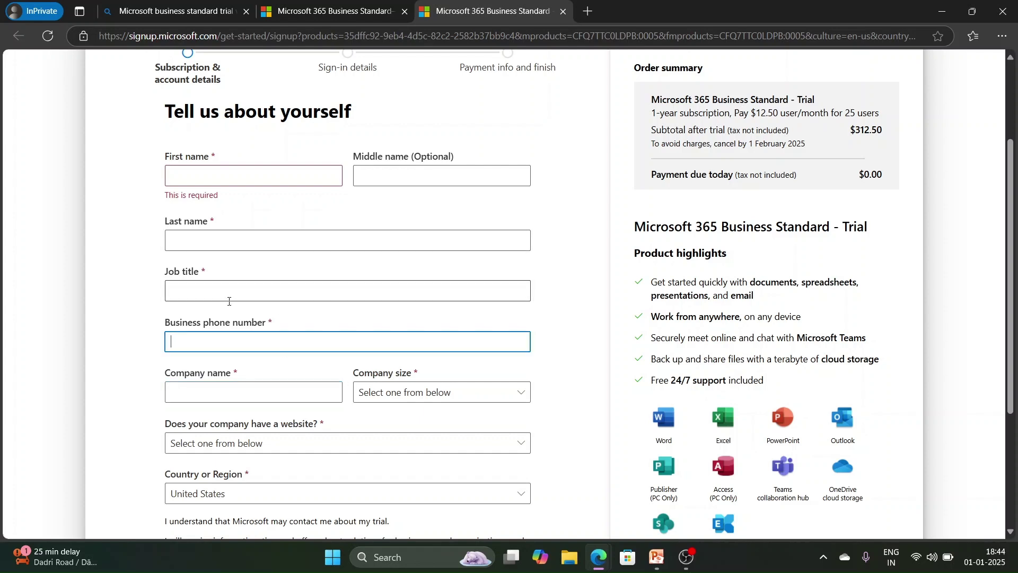
{"action": "left_click", "coordinate": [221, 175]}
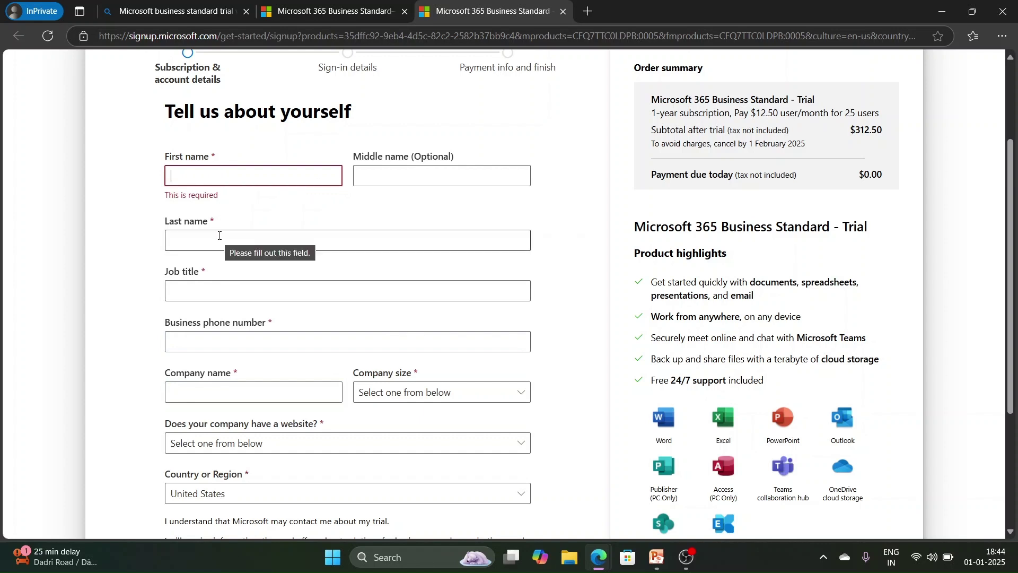
{"action": "left_click", "coordinate": [212, 291]}
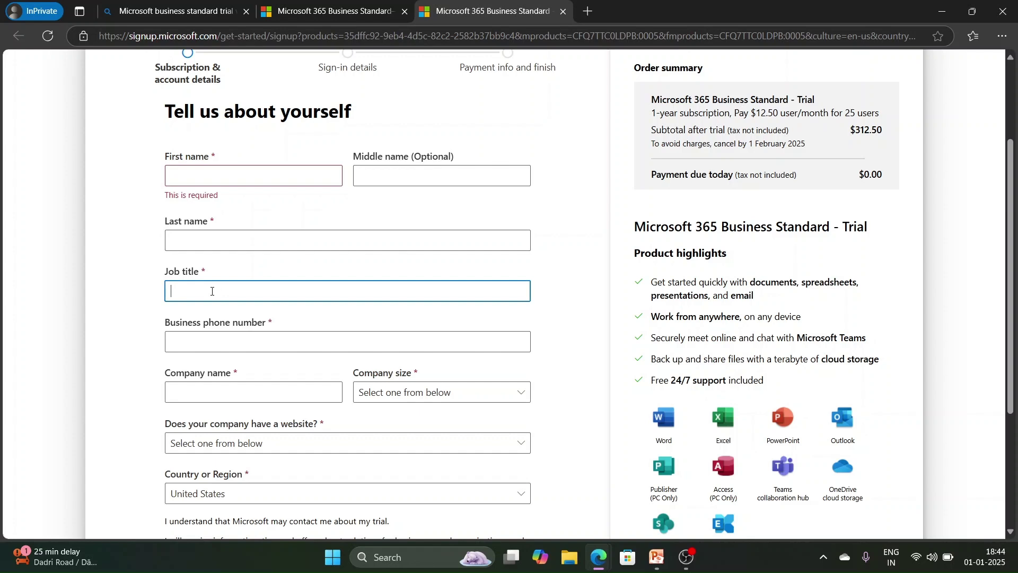
{"action": "type", "text": "Owner"}
{"action": "key", "text": "BackSpace"}
{"action": "key", "text": "BackSpace"}
{"action": "key", "text": "BackSpace"}
{"action": "key", "text": "BackSpace"}
{"action": "key", "text": "BackSpace"}
{"action": "type", "text": "administ"}
{"action": "key", "text": "BackSpace"}
{"action": "key", "text": "BackSpace"}
{"action": "key", "text": "BackSpace"}
{"action": "key", "text": "BackSpace"}
{"action": "key", "text": "BackSpace"}
{"action": "key", "text": "BackSpace"}
{"action": "key", "text": "BackSpace"}
{"action": "key", "text": "BackSpace"}
{"action": "left_click", "coordinate": [520, 81]}
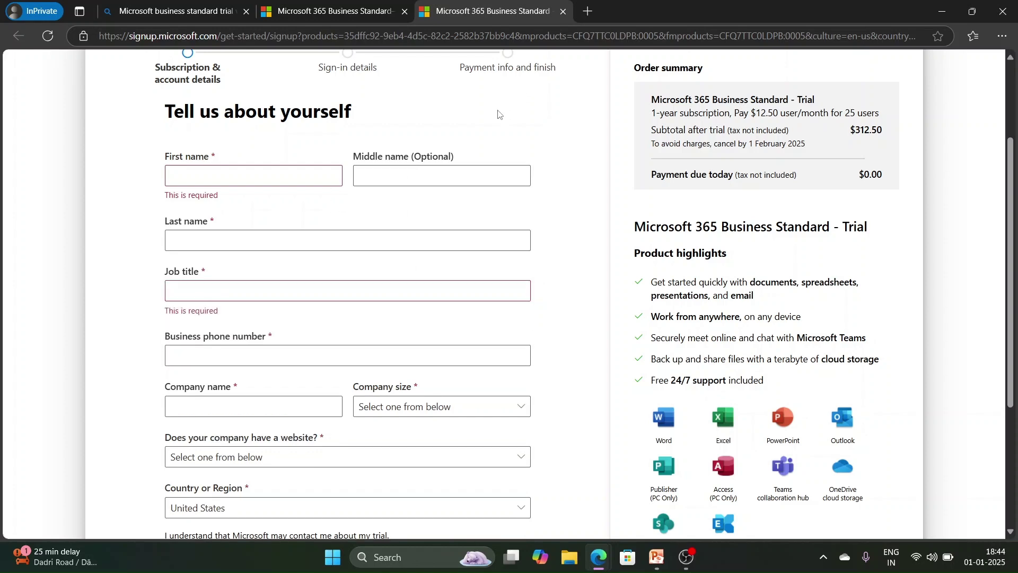
{"action": "scroll", "coordinate": [499, 116], "scroll_direction": "up", "scroll_amount": 3}
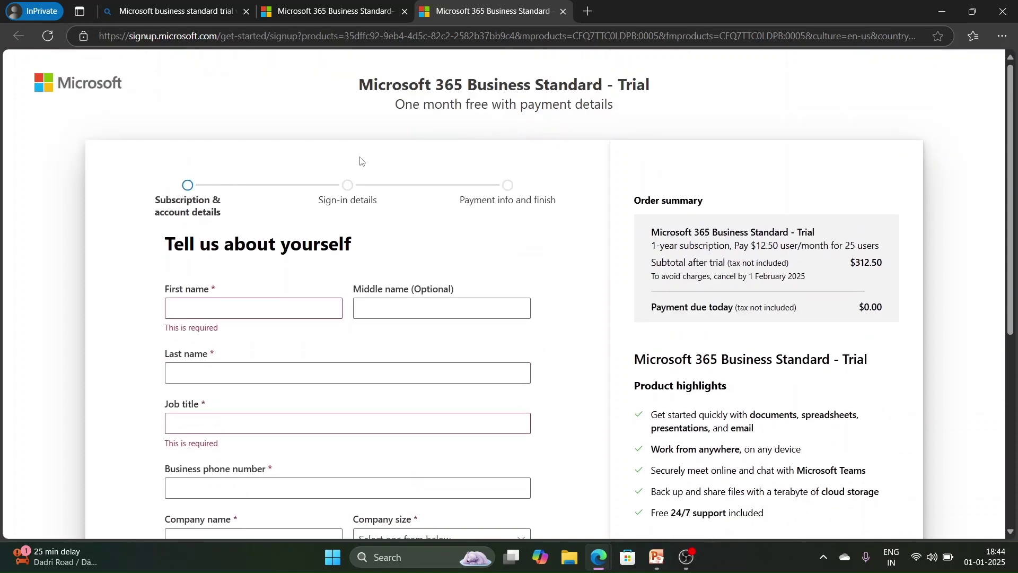
{"action": "scroll", "coordinate": [366, 244], "scroll_direction": "down", "scroll_amount": 6}
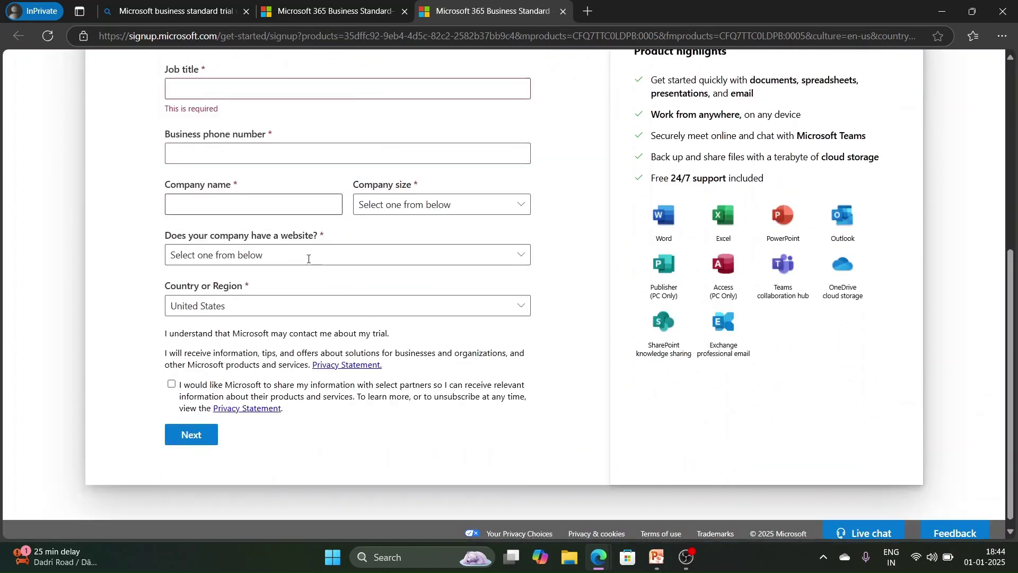
{"action": "scroll", "coordinate": [204, 337], "scroll_direction": "up", "scroll_amount": 4}
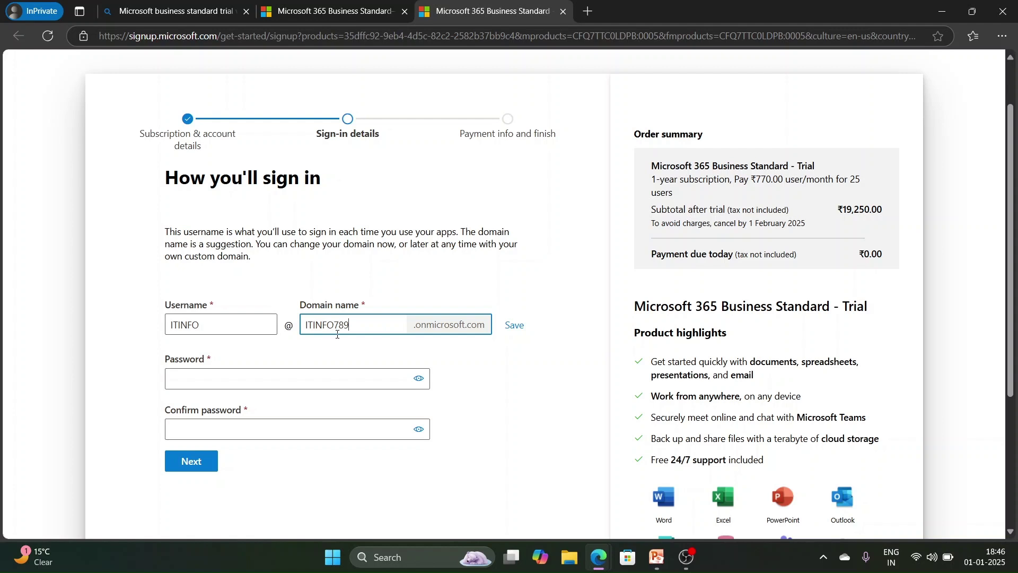
- Shorten the onmicrosoft.com domain name to ITINFO7
{"action": "key", "text": "BackSpace"}
{"action": "key", "text": "BackSpace"}
{"action": "type", "text": "74"}
{"action": "key", "text": "BackSpace"}
{"action": "key", "text": "BackSpace"}
- Enter and confirm the account password, then submit the sign-in details
{"action": "left_click", "coordinate": [354, 378]}
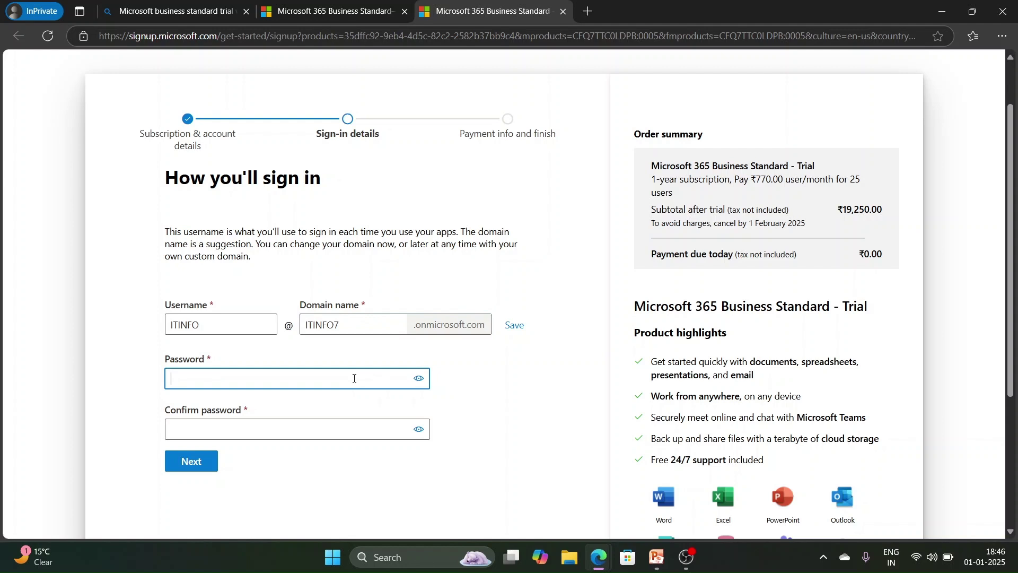
{"action": "type", "text": "•••••••••••••"}
{"action": "key", "text": "Tab"}
{"action": "type", "text": "•••••••••••••"}
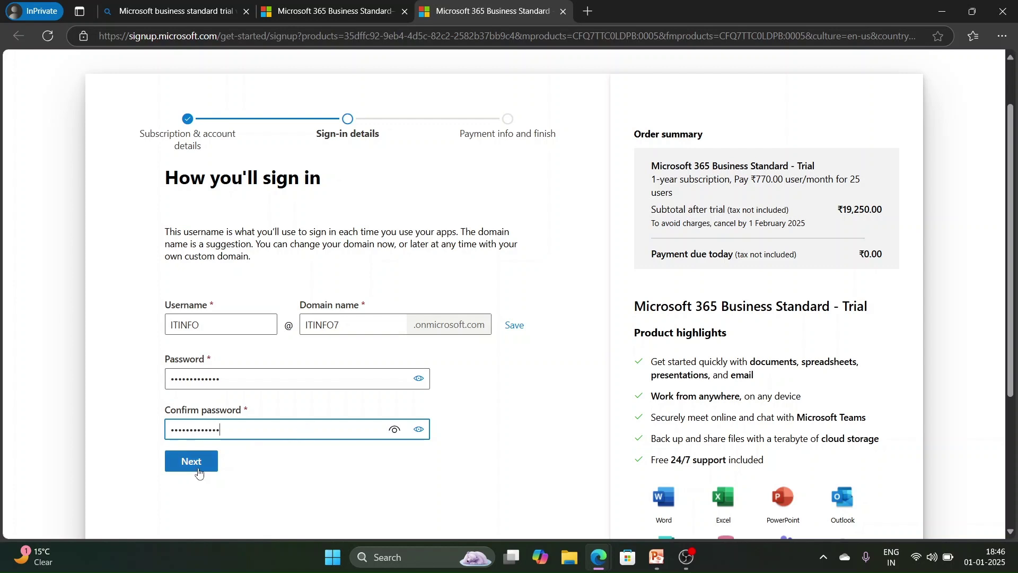
{"action": "left_click", "coordinate": [197, 467]}
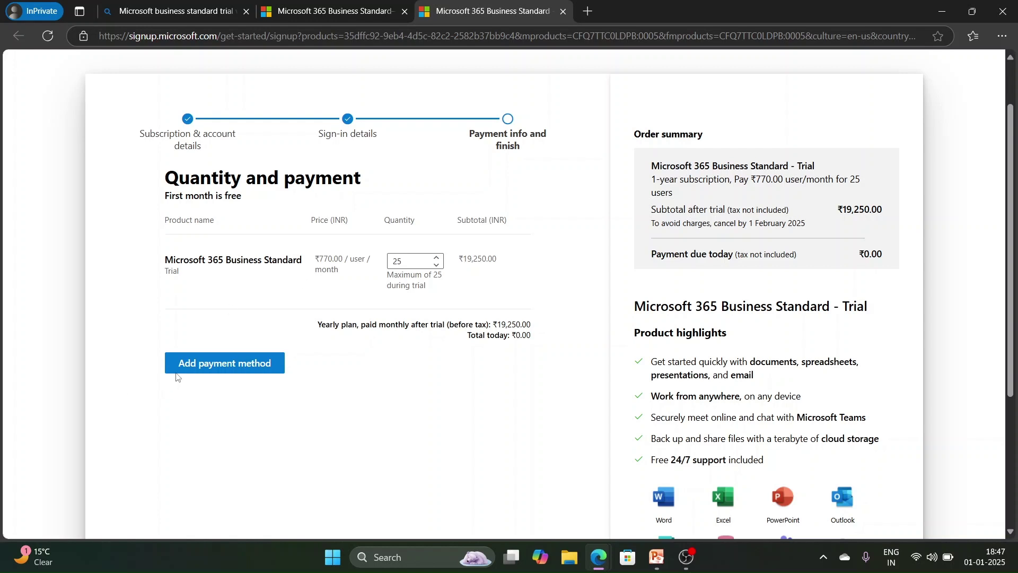
- Keep the quantity at 25 users and proceed to add a payment method
{"action": "double_click", "coordinate": [404, 259]}
{"action": "left_click", "coordinate": [251, 363]}
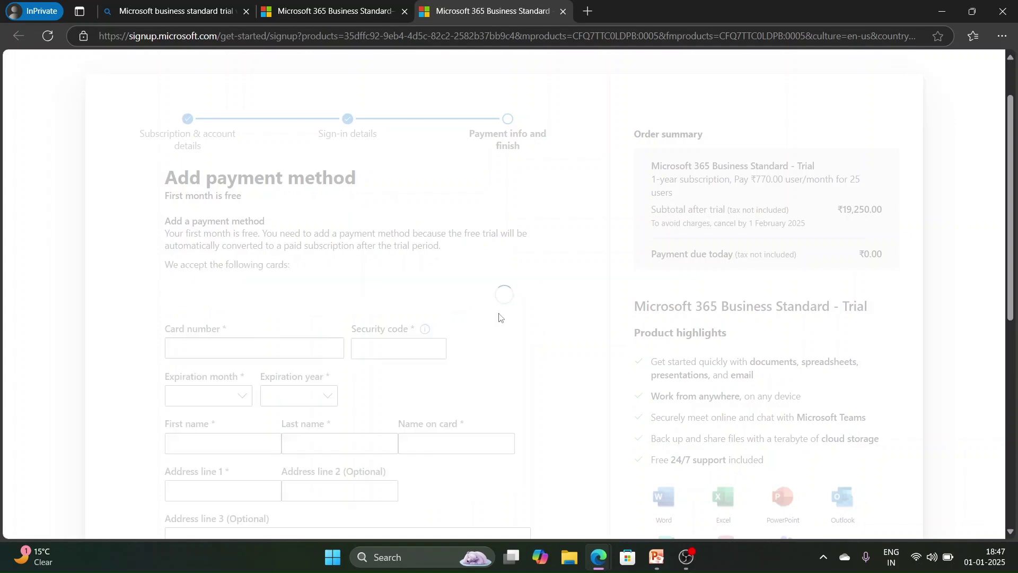
{"action": "scroll", "coordinate": [378, 280], "scroll_direction": "down", "scroll_amount": 2}
{"action": "scroll", "coordinate": [378, 279], "scroll_direction": "down", "scroll_amount": 5}
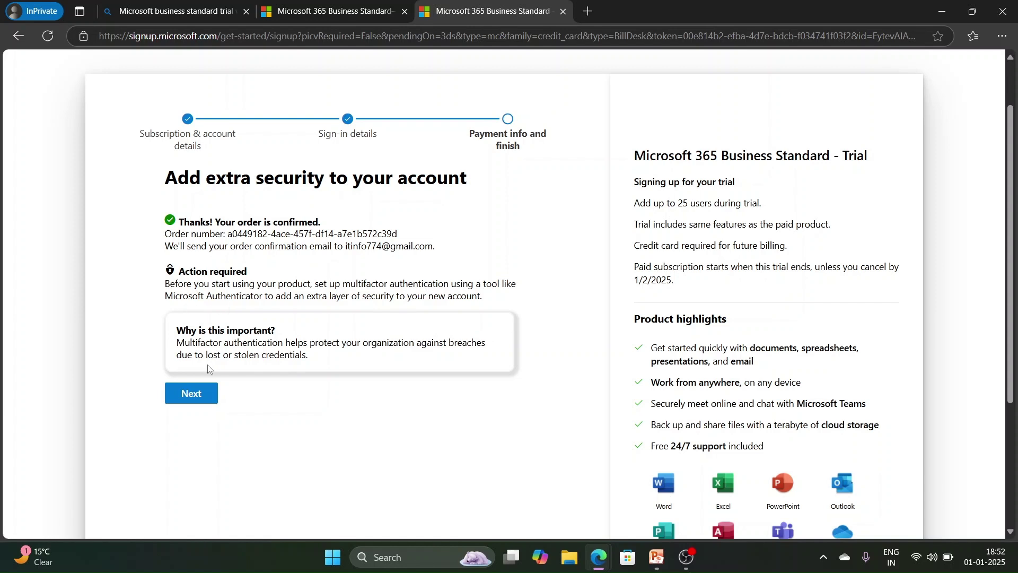
- Set up MFA with Microsoft Authenticator, linking the work account via the scanned QR code
{"action": "left_click", "coordinate": [204, 393]}
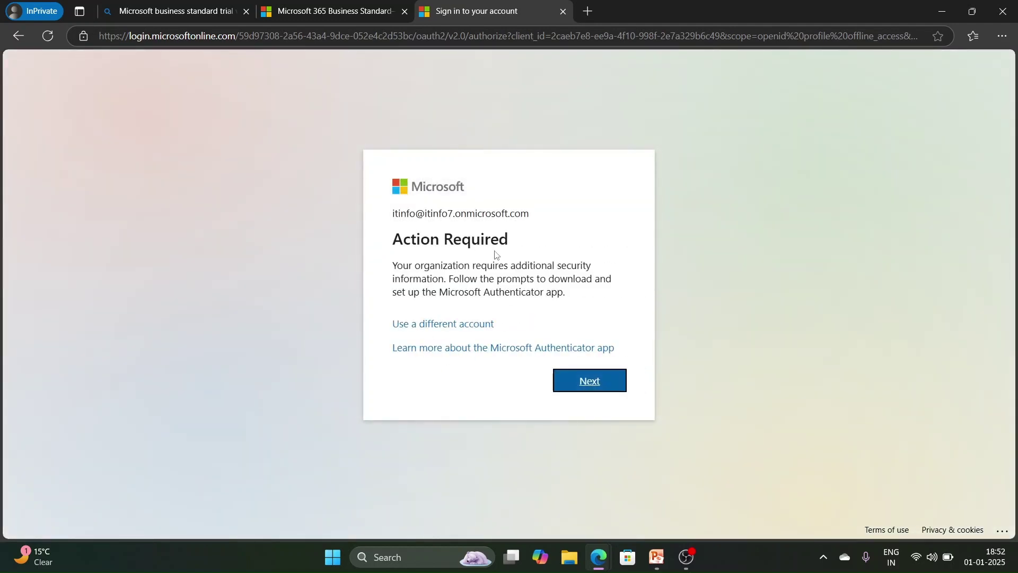
{"action": "left_click", "coordinate": [597, 377]}
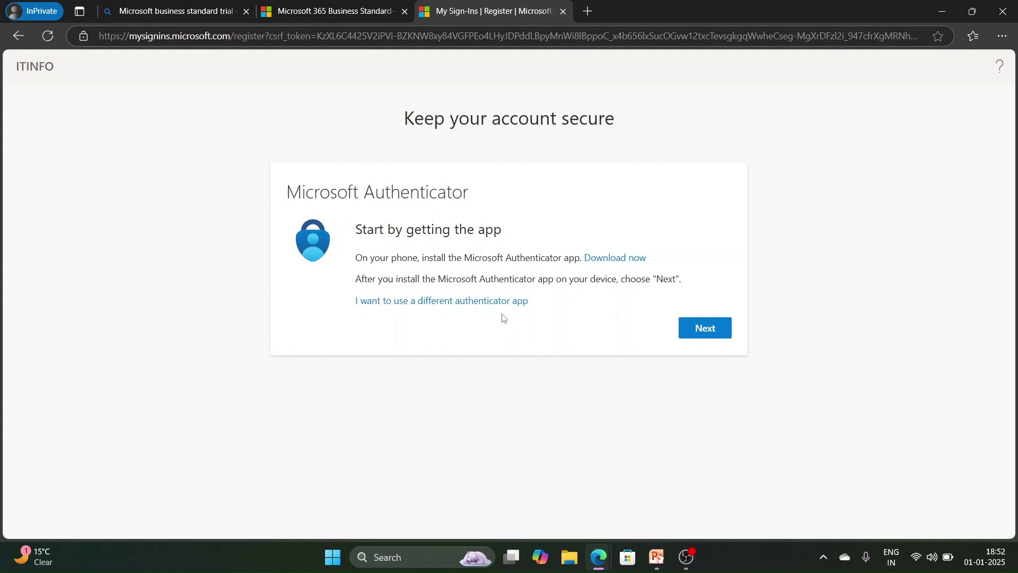
{"action": "left_click", "coordinate": [690, 327]}
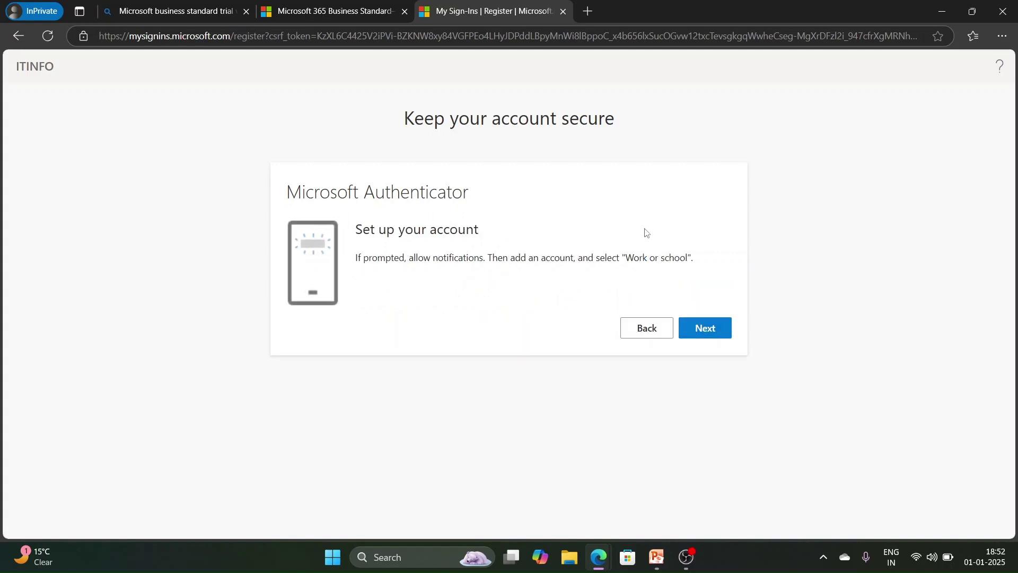
{"action": "left_click", "coordinate": [698, 333]}
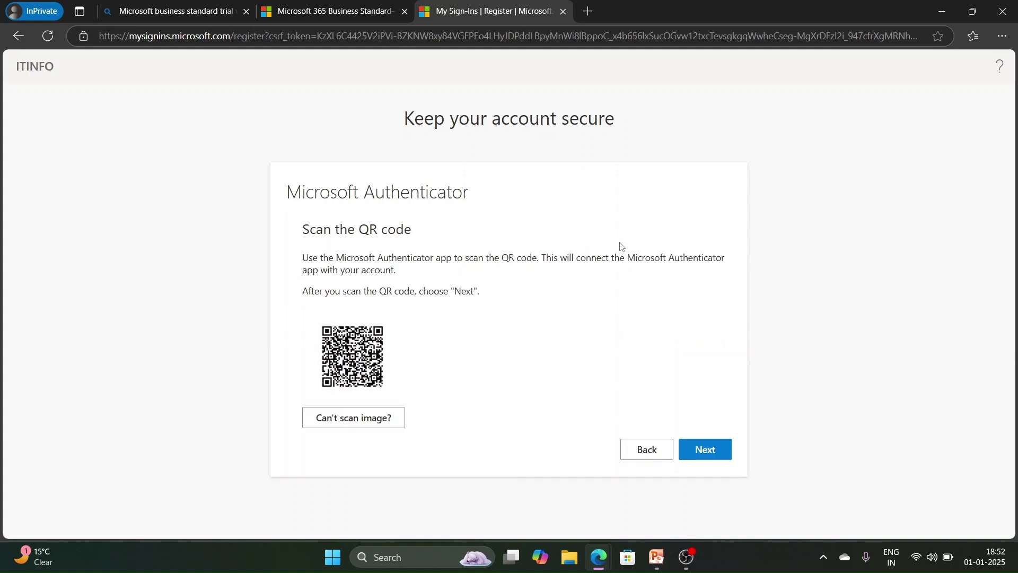
{"action": "left_click", "coordinate": [701, 447]}
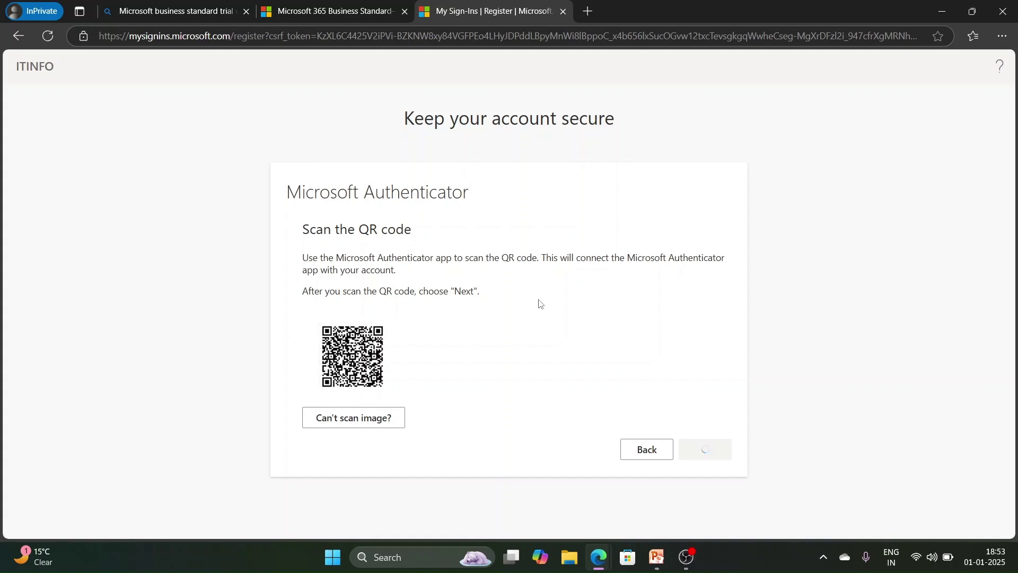
{"action": "left_click", "coordinate": [686, 557]}
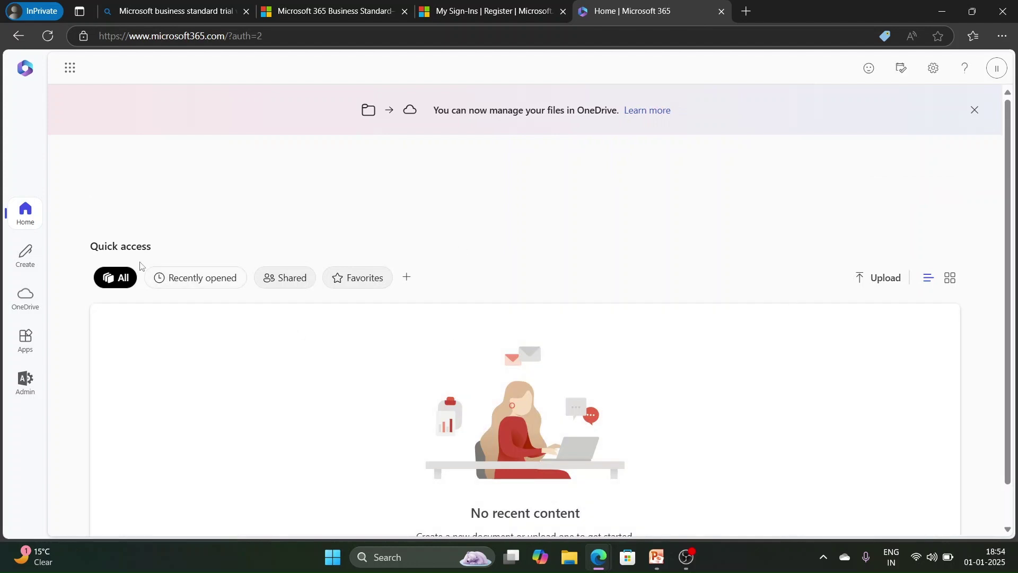
- Open the Admin center from the Admin icon on the Microsoft 365 home page
{"action": "left_click", "coordinate": [25, 384]}
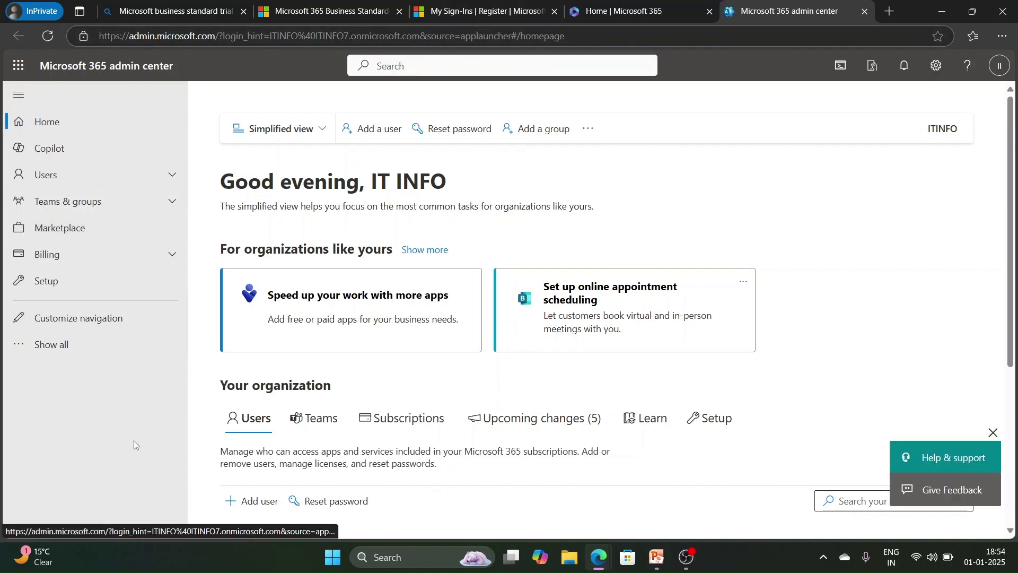
- Dismiss the Business Advisor and help panels, then open Billing > Licenses showing Business Standard 1/25 assigned
{"action": "scroll", "coordinate": [478, 251], "scroll_direction": "down", "scroll_amount": 1}
{"action": "scroll", "coordinate": [265, 440], "scroll_direction": "down", "scroll_amount": 1}
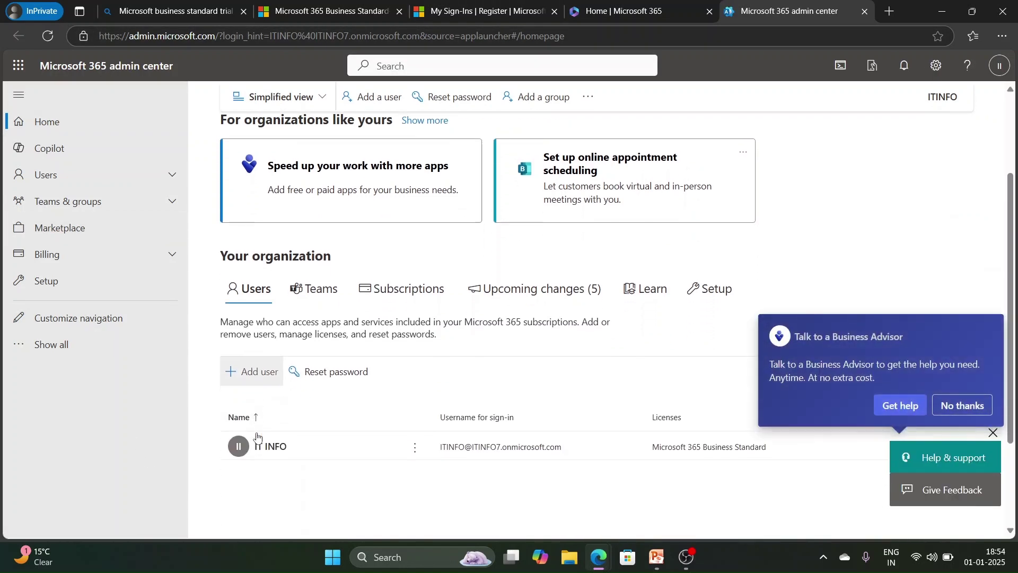
{"action": "left_click", "coordinate": [972, 401]}
{"action": "left_click", "coordinate": [992, 431]}
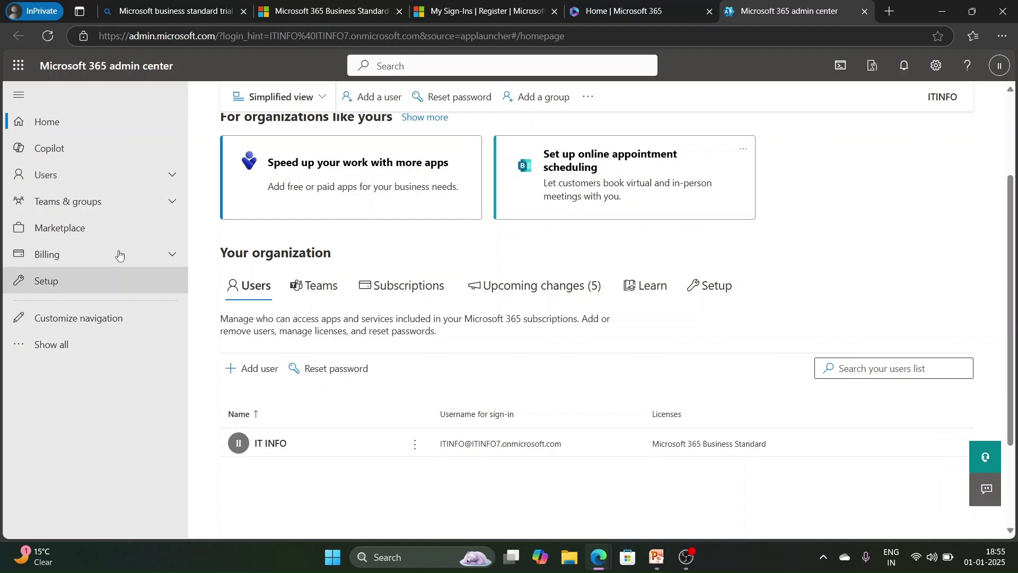
{"action": "left_click", "coordinate": [138, 199]}
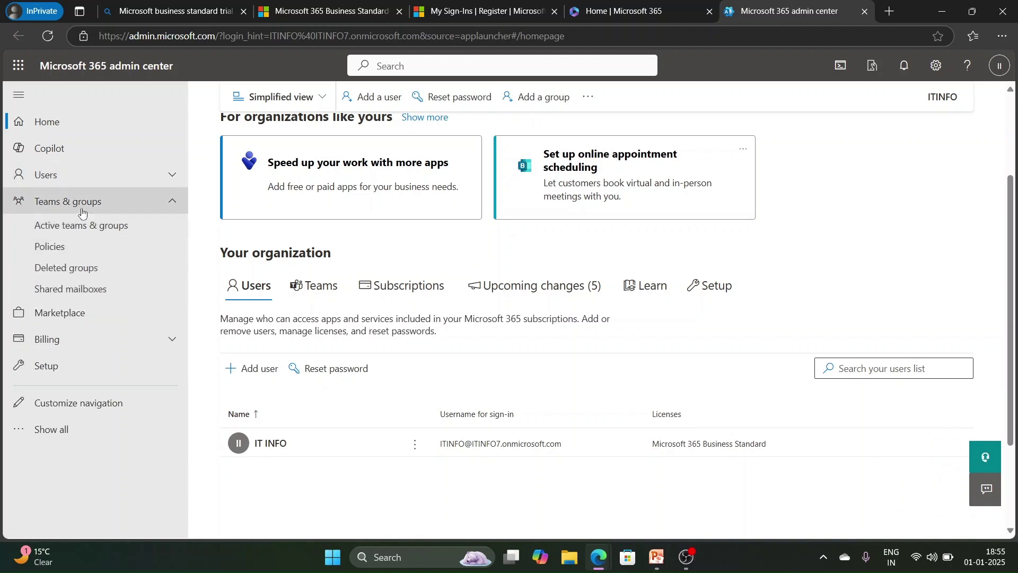
{"action": "left_click", "coordinate": [130, 203]}
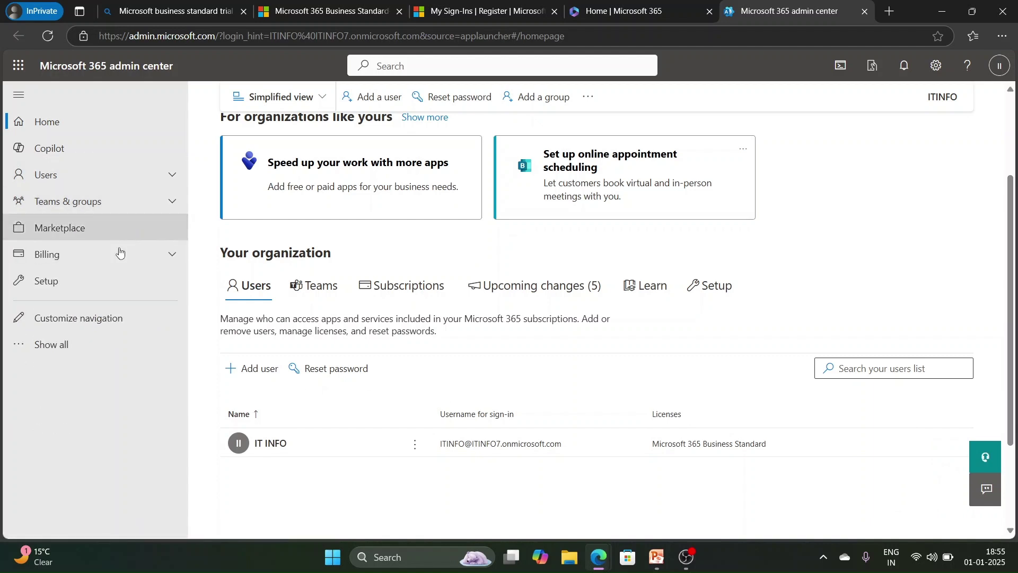
{"action": "left_click", "coordinate": [79, 259]}
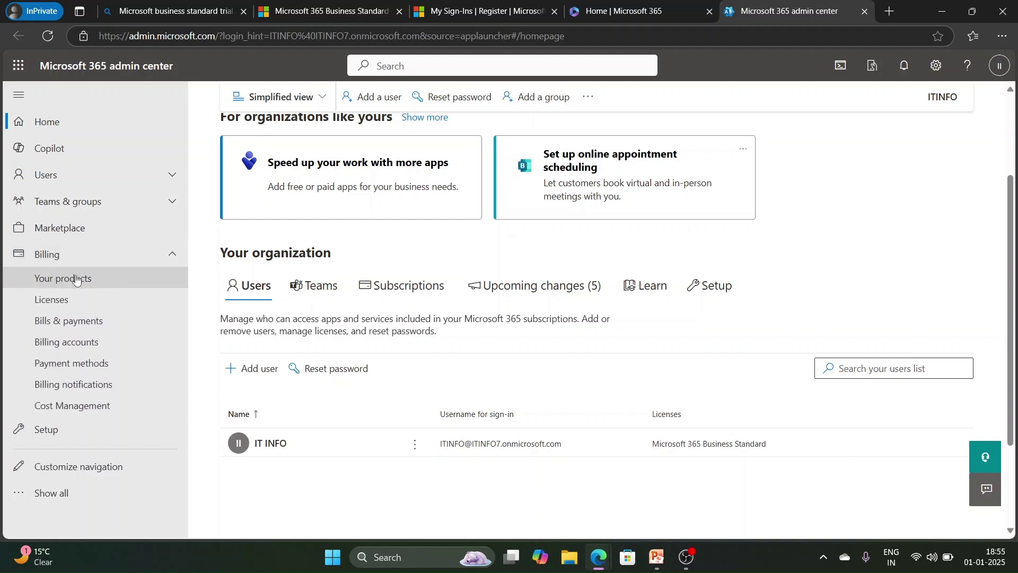
{"action": "left_click", "coordinate": [64, 299]}
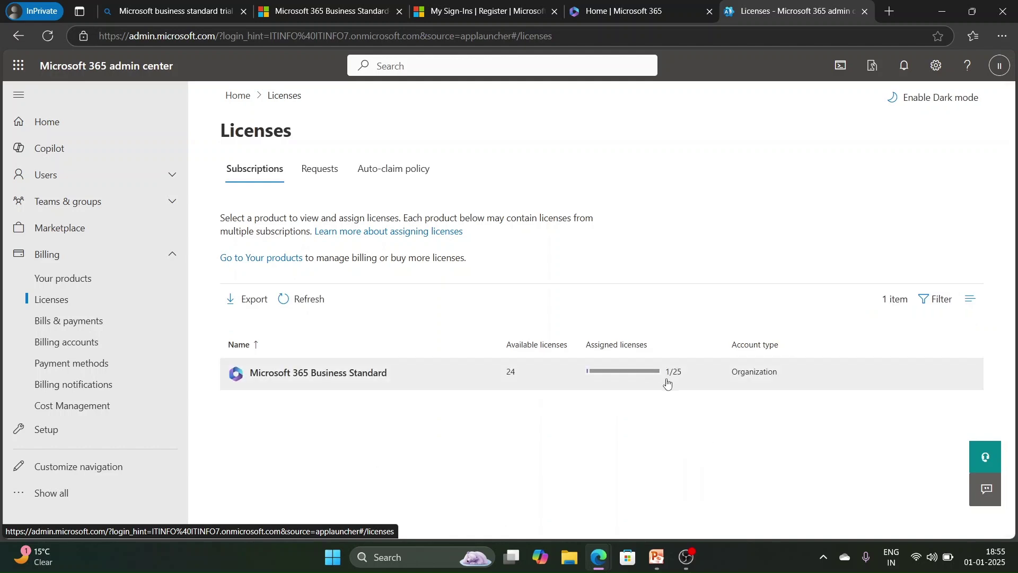
- View the Microsoft 365 Business Standard licence details and show all admin navigation sections
{"action": "left_click", "coordinate": [305, 379]}
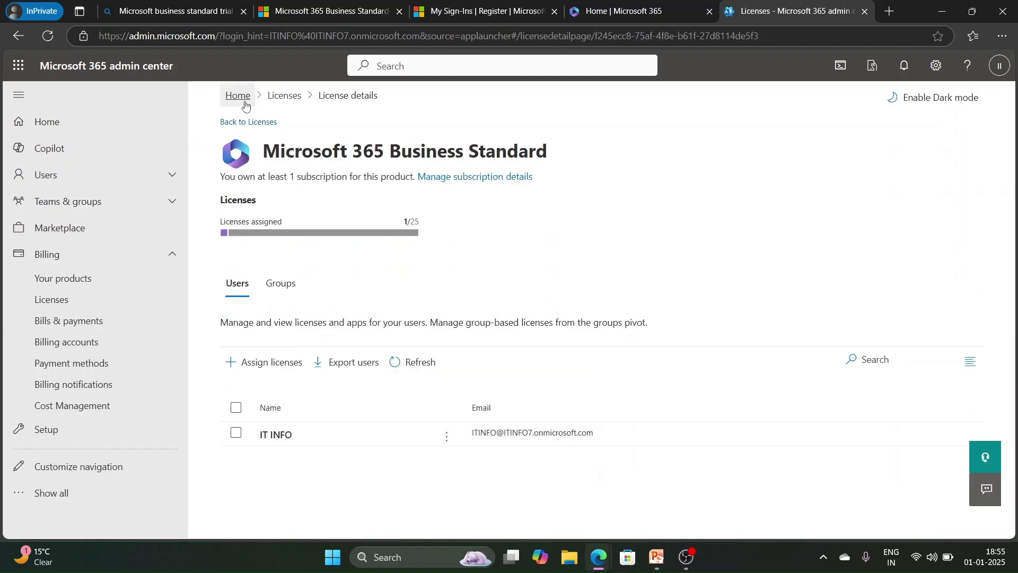
{"action": "left_click", "coordinate": [53, 492]}
{"action": "scroll", "coordinate": [73, 371], "scroll_direction": "down", "scroll_amount": 5}
{"action": "scroll", "coordinate": [72, 352], "scroll_direction": "down", "scroll_amount": 1}
{"action": "scroll", "coordinate": [73, 295], "scroll_direction": "up", "scroll_amount": 3}
{"action": "scroll", "coordinate": [73, 285], "scroll_direction": "down", "scroll_amount": 2}
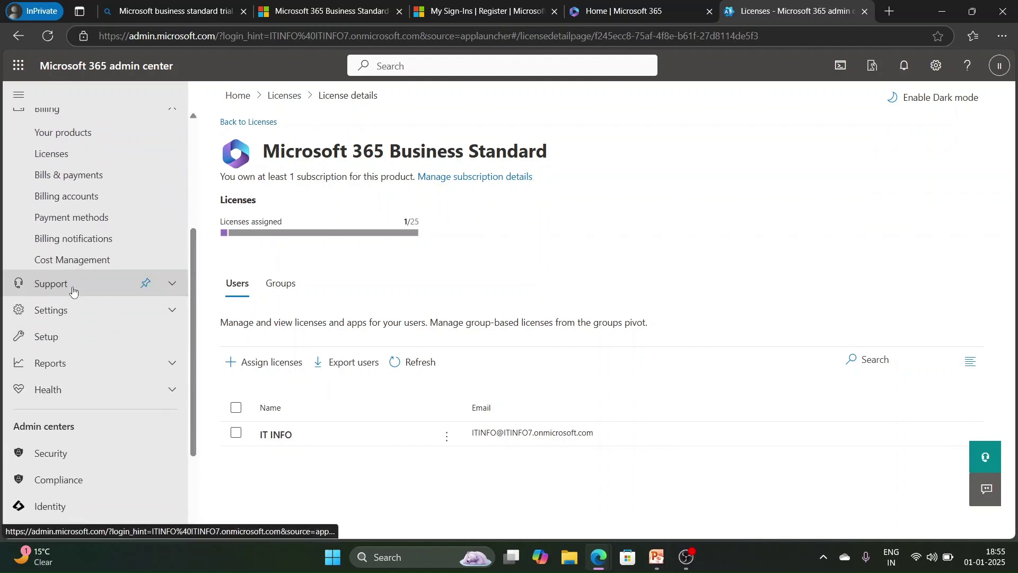
- Check Settings > Domains showing ITINFO7.onmicrosoft.com as Healthy default, then go to the Teams admin center
{"action": "left_click", "coordinate": [181, 313]}
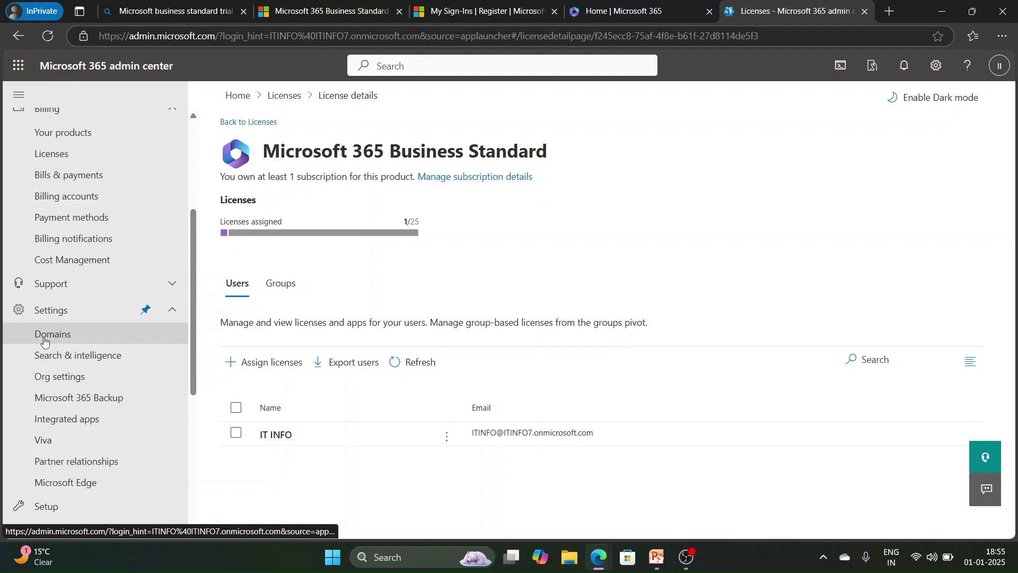
{"action": "left_click", "coordinate": [45, 339]}
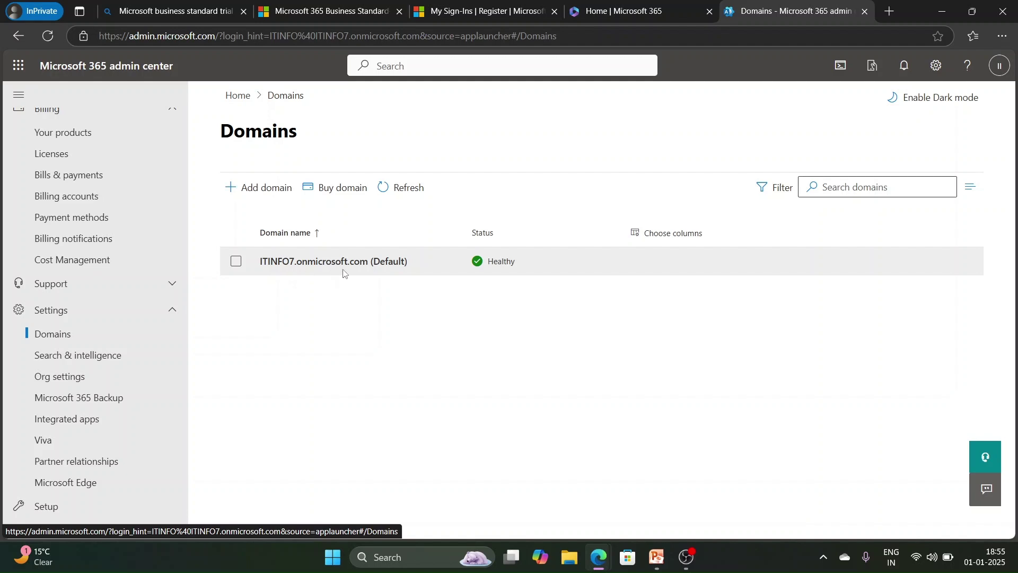
{"action": "scroll", "coordinate": [90, 371], "scroll_direction": "down", "scroll_amount": 5}
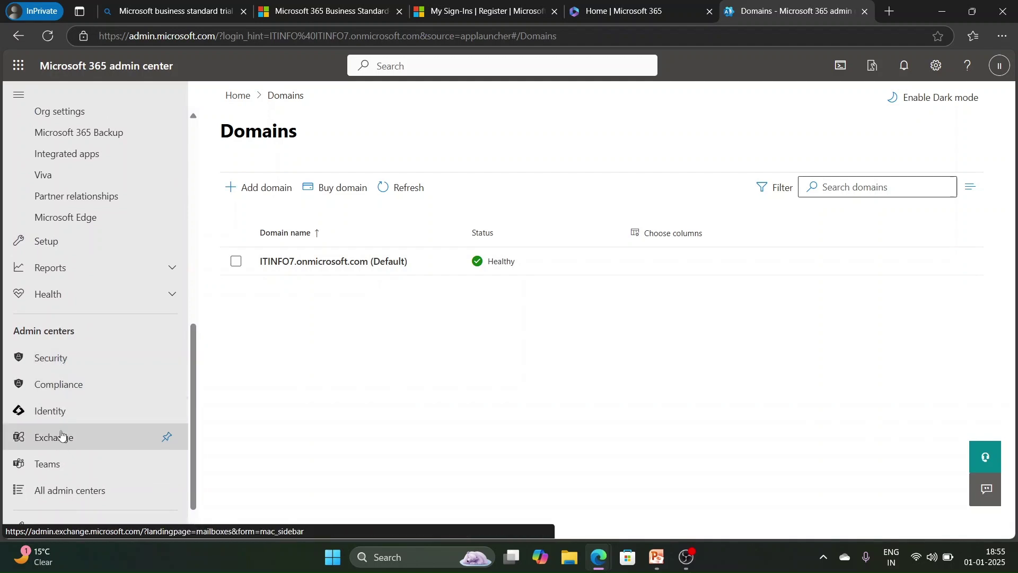
{"action": "left_click", "coordinate": [62, 464]}
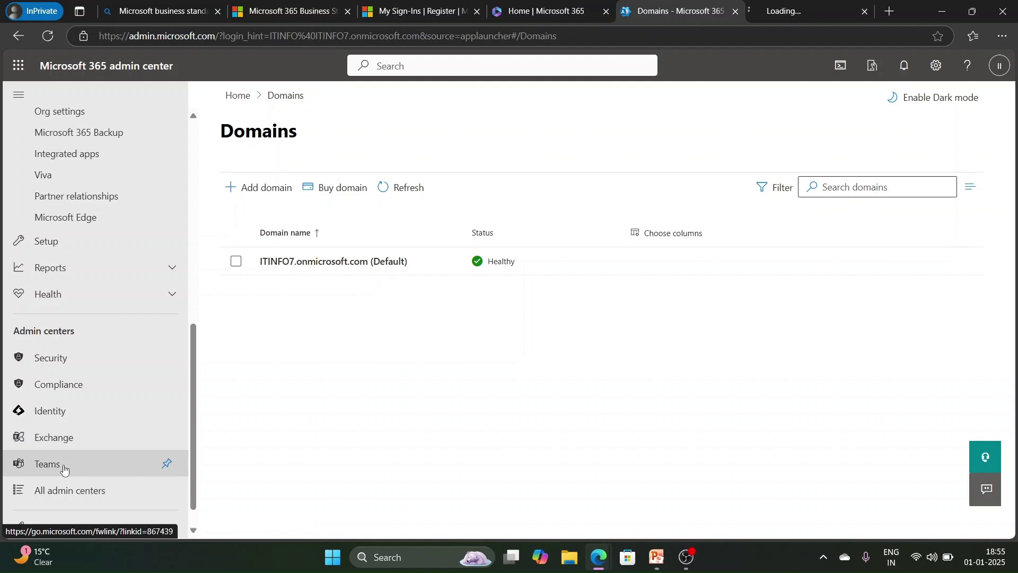
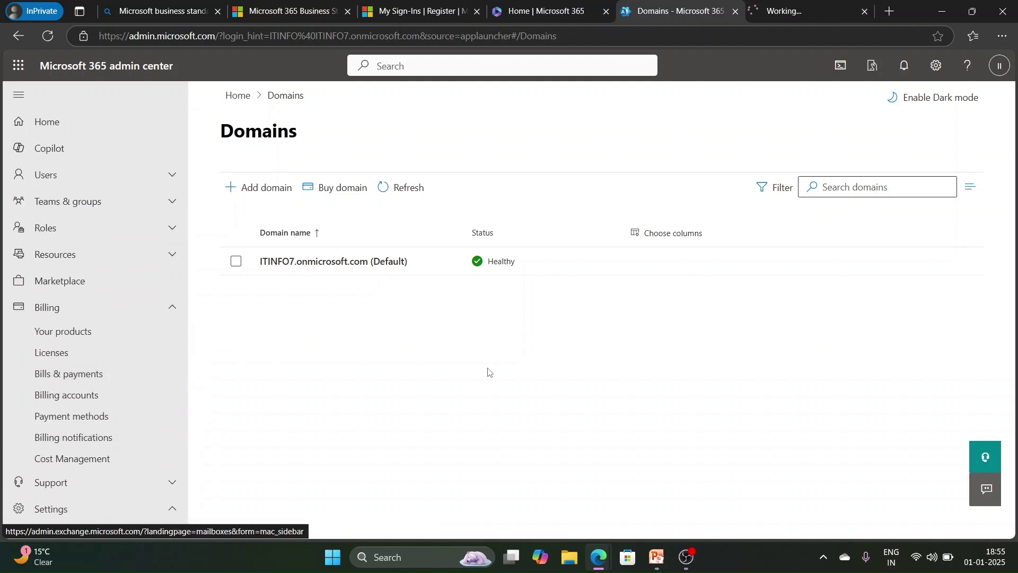
- Go to Users > Active users and open the Add a user form
{"action": "left_click", "coordinate": [98, 175]}
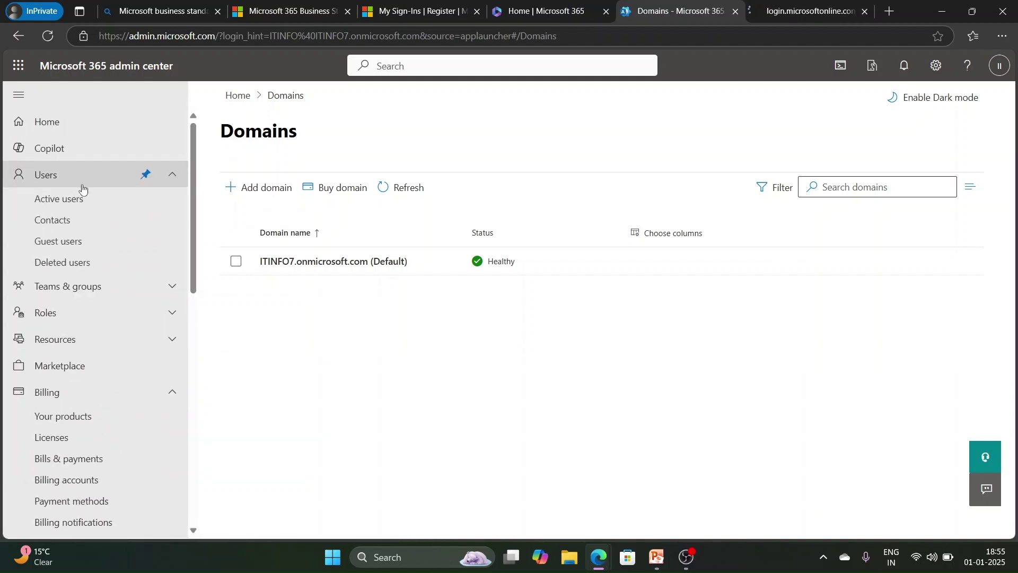
{"action": "left_click", "coordinate": [75, 199]}
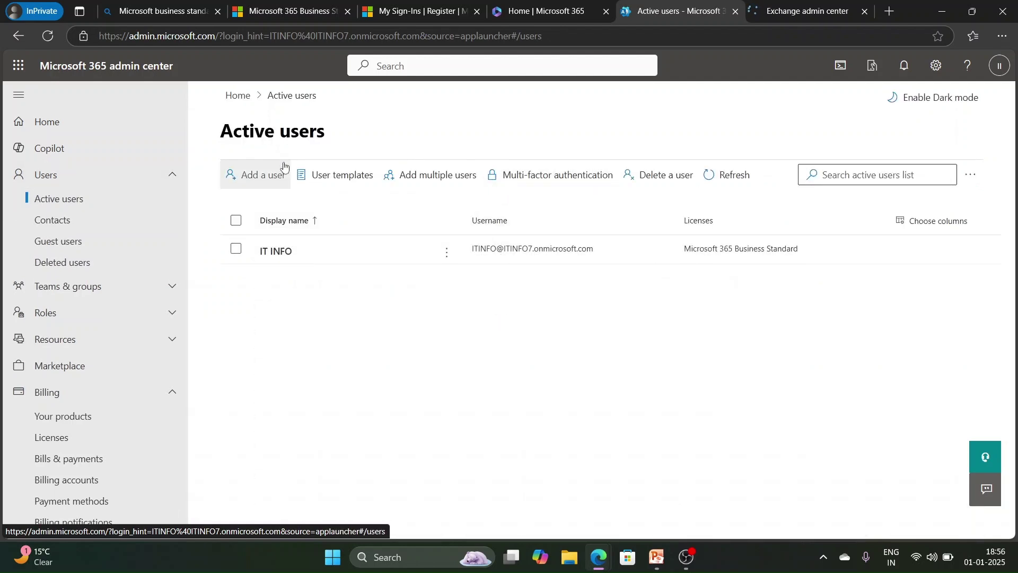
{"action": "left_click", "coordinate": [270, 172]}
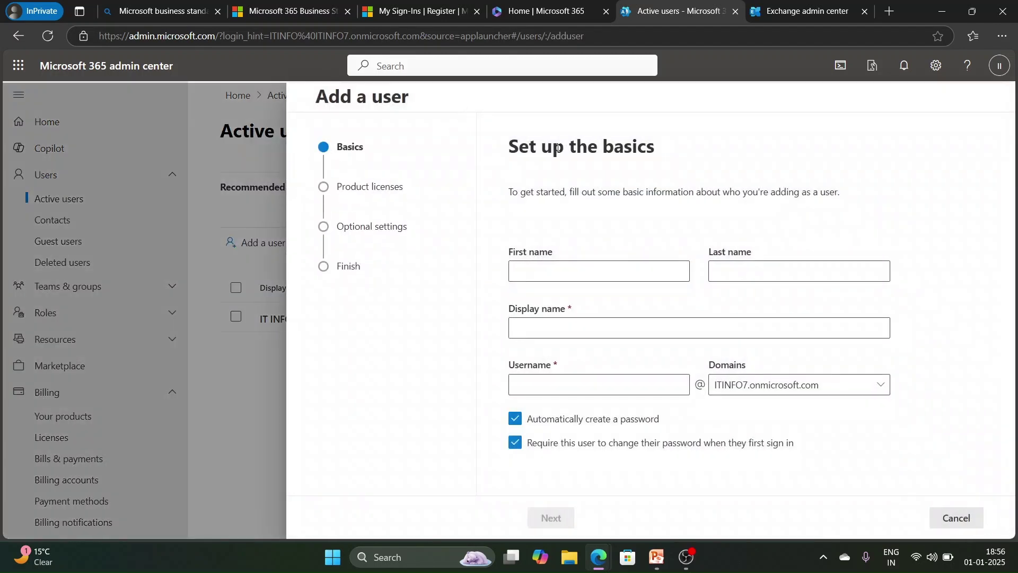
- Enter first name IT, last name INFRA and username ITINFRA
{"action": "left_click", "coordinate": [574, 266]}
{"action": "key", "text": "Tab"}
{"action": "type", "text": "INFRA"}
{"action": "key", "text": "Tab"}
{"action": "left_click_drag", "start_coordinate": [578, 327], "coordinate": [379, 325]}
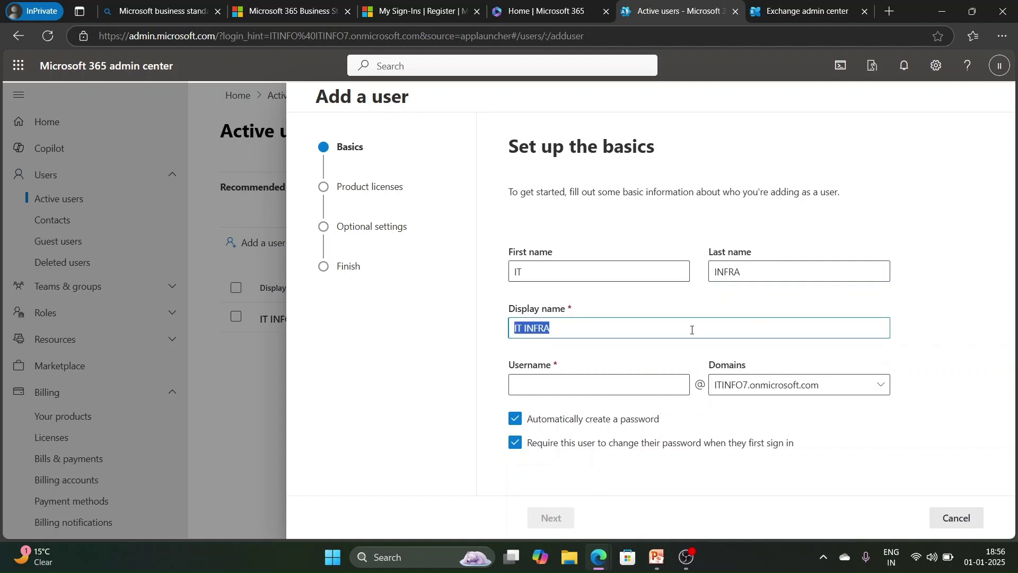
{"action": "left_click", "coordinate": [554, 379]}
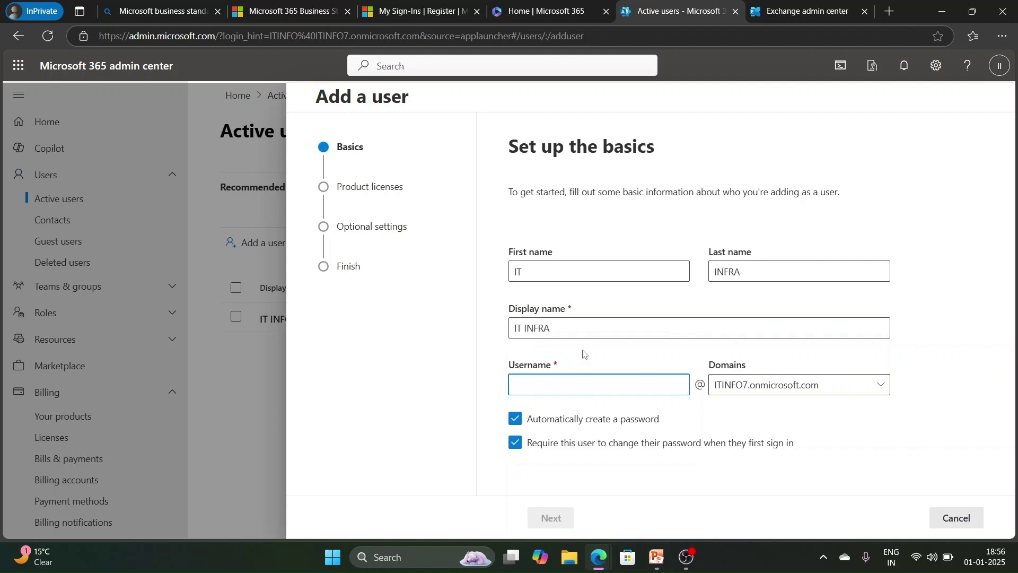
{"action": "type", "text": "ITINFRA"}
{"action": "left_click", "coordinate": [447, 379]}
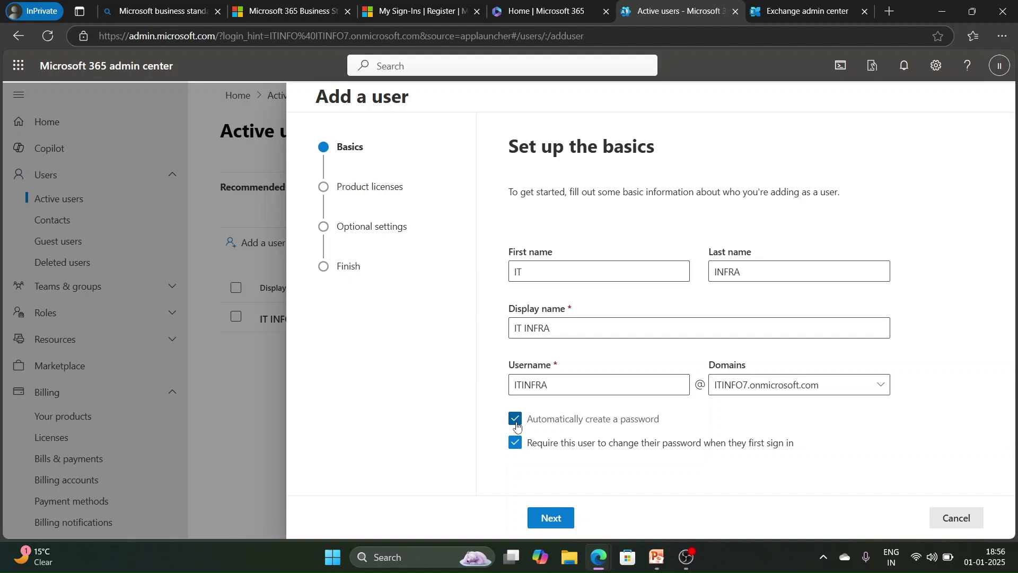
- Switch to a manually created password and enter a strong password
{"action": "left_click", "coordinate": [515, 419]}
{"action": "scroll", "coordinate": [552, 369], "scroll_direction": "down", "scroll_amount": 2}
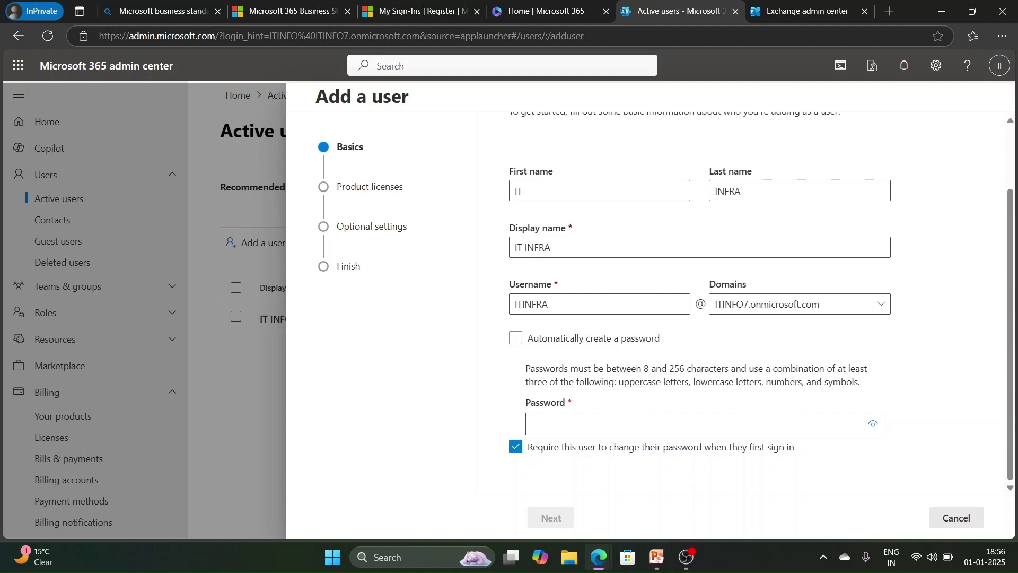
{"action": "left_click", "coordinate": [570, 420]}
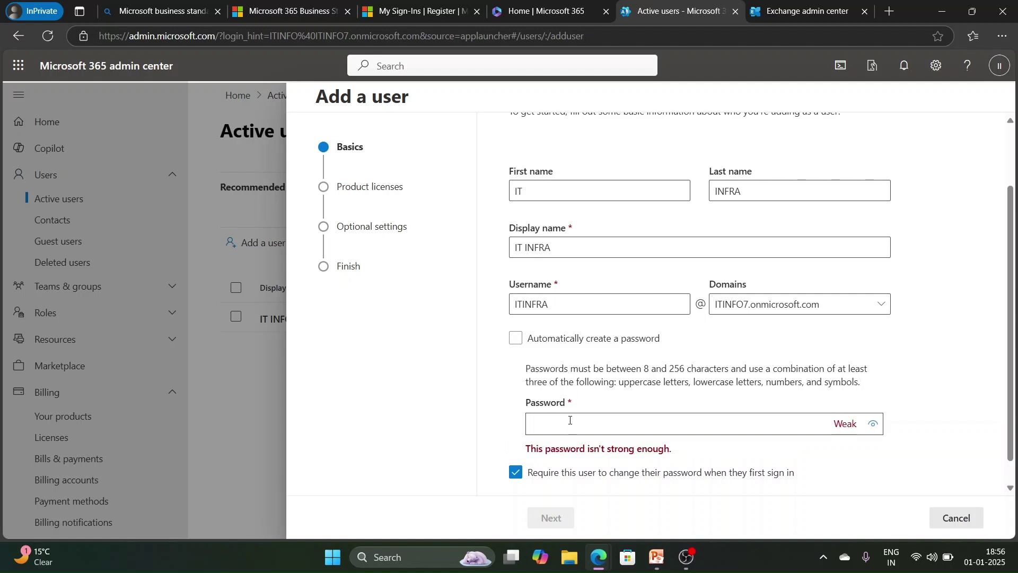
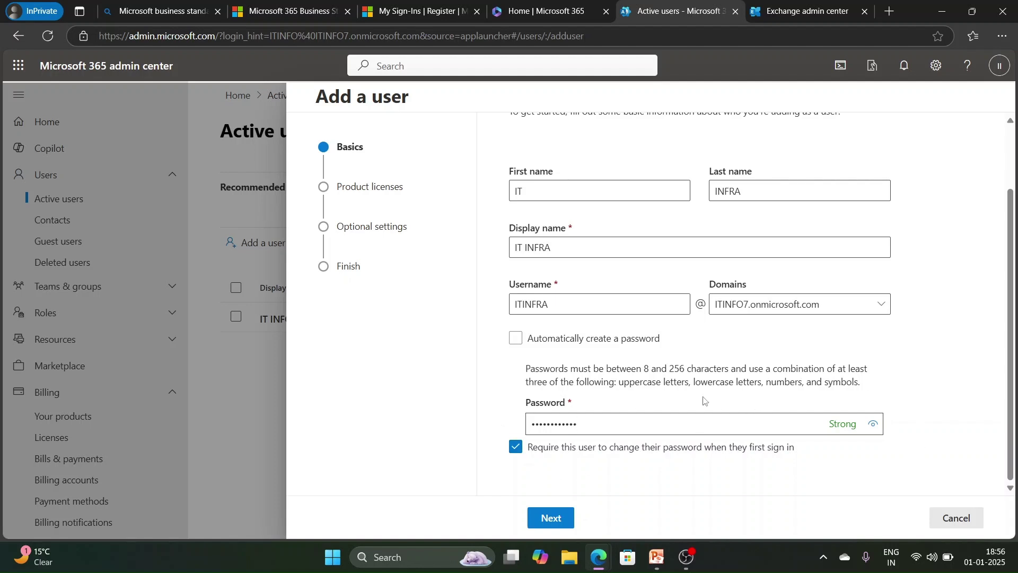
- Assign the Microsoft 365 Business Standard license to the new user
{"action": "left_click", "coordinate": [563, 513]}
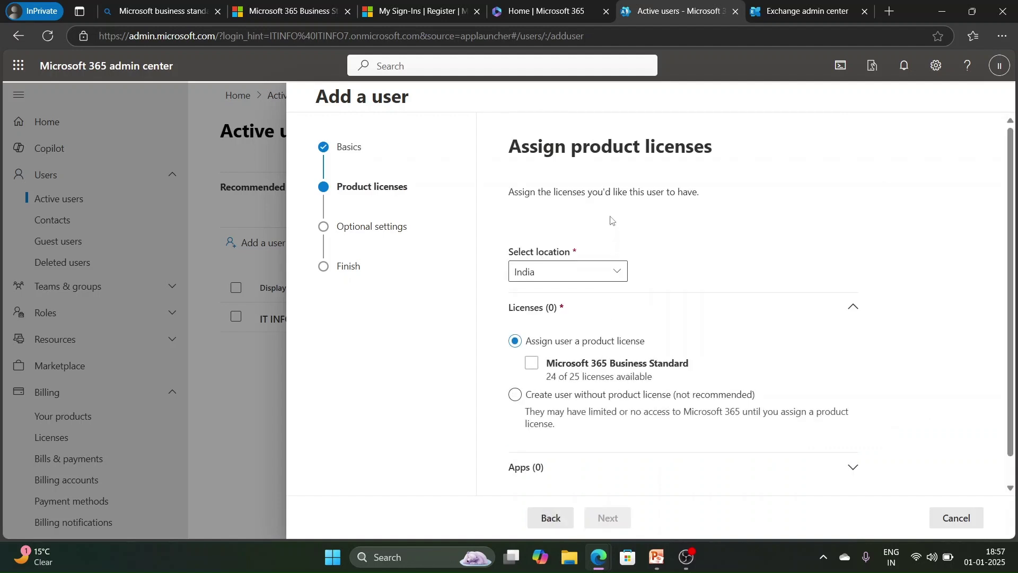
{"action": "scroll", "coordinate": [612, 222], "scroll_direction": "down", "scroll_amount": 1}
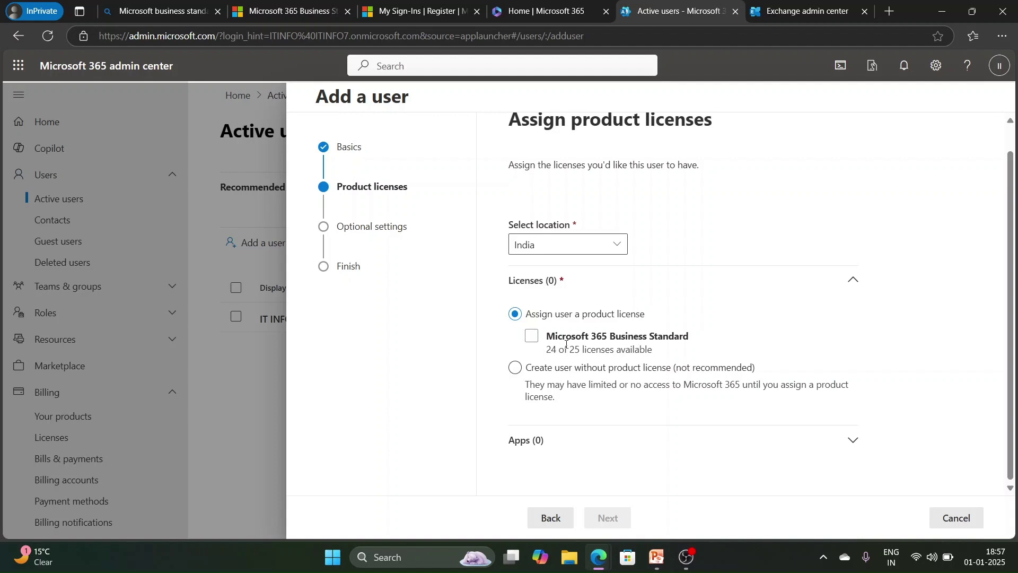
{"action": "left_click", "coordinate": [532, 336]}
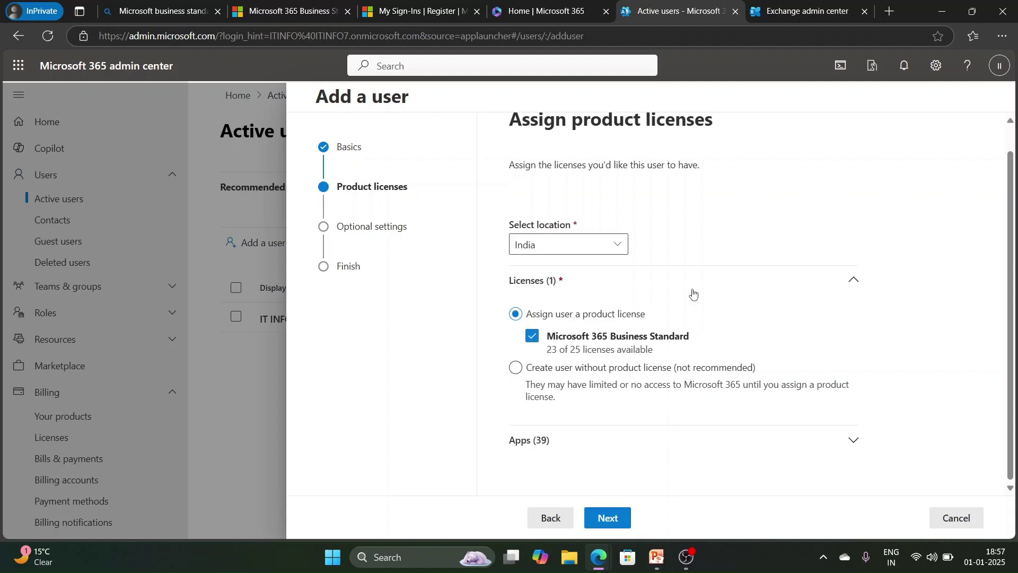
- Review the apps included with the license, then proceed to optional settings
{"action": "left_click", "coordinate": [856, 442]}
{"action": "scroll", "coordinate": [733, 348], "scroll_direction": "down", "scroll_amount": 2}
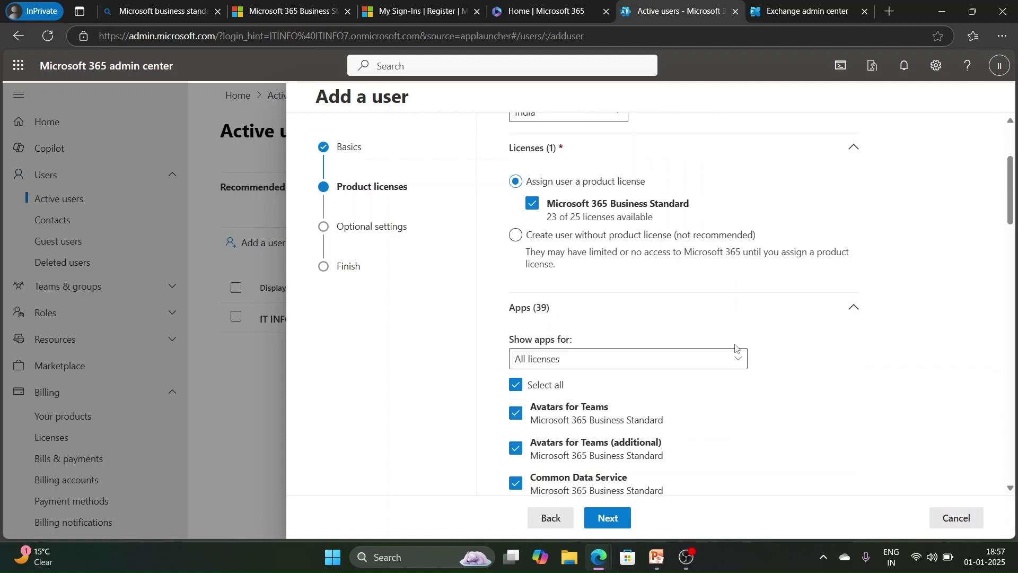
{"action": "scroll", "coordinate": [737, 313], "scroll_direction": "down", "scroll_amount": 2}
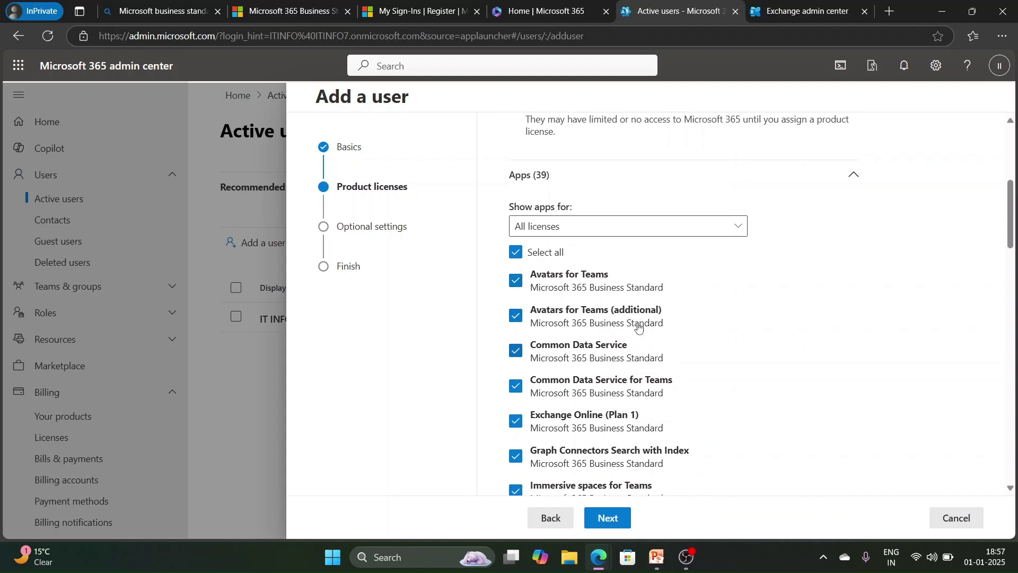
{"action": "scroll", "coordinate": [636, 325], "scroll_direction": "down", "scroll_amount": 1}
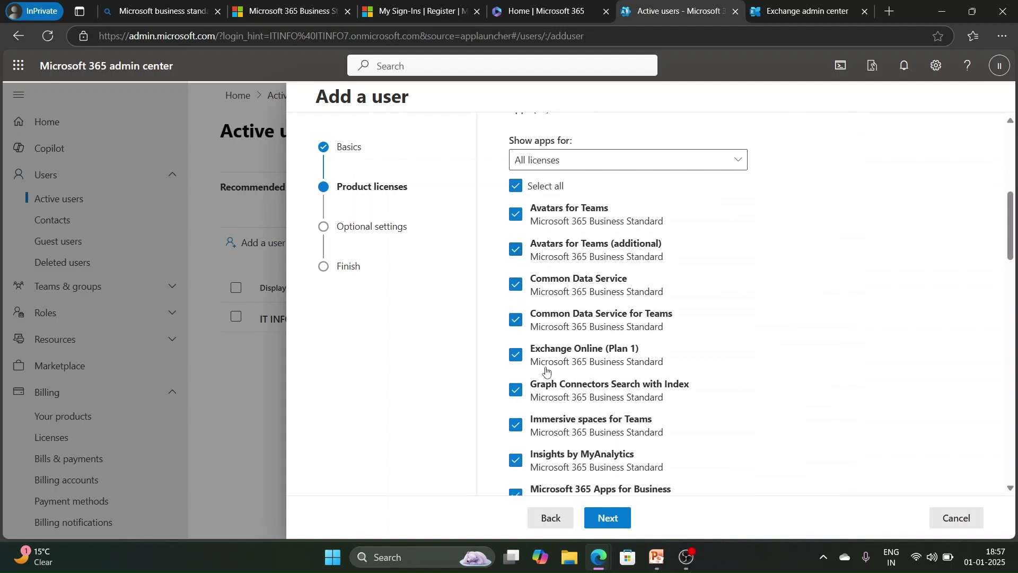
{"action": "scroll", "coordinate": [680, 318], "scroll_direction": "down", "scroll_amount": 2}
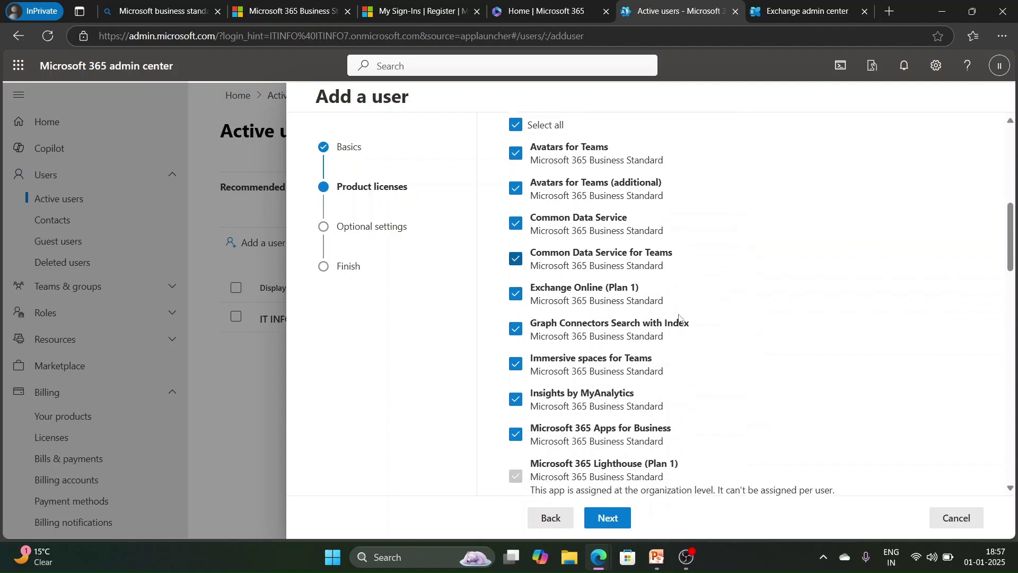
{"action": "scroll", "coordinate": [553, 325], "scroll_direction": "down", "scroll_amount": 4}
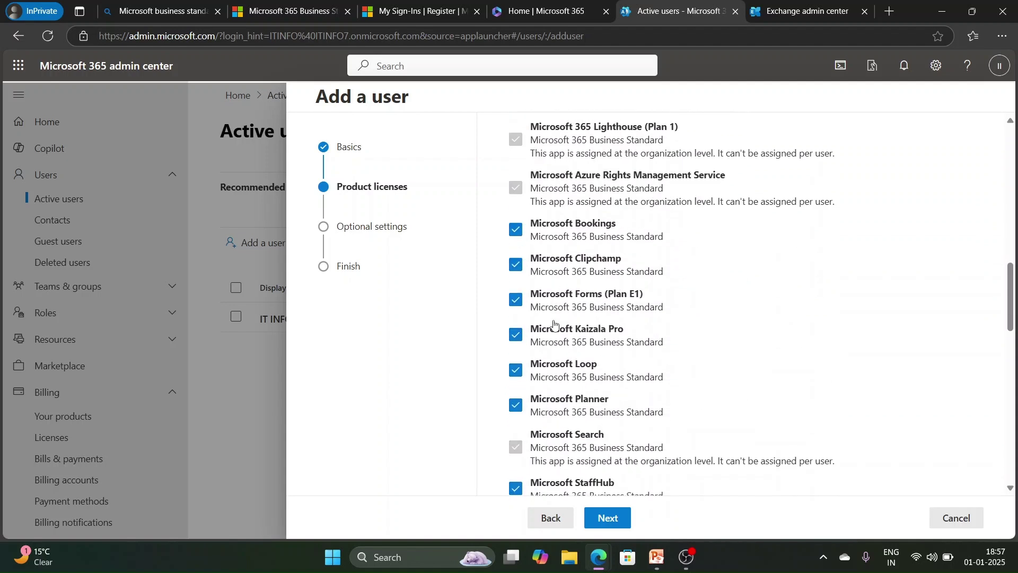
{"action": "scroll", "coordinate": [562, 339], "scroll_direction": "up", "scroll_amount": 5}
{"action": "scroll", "coordinate": [576, 344], "scroll_direction": "up", "scroll_amount": 6}
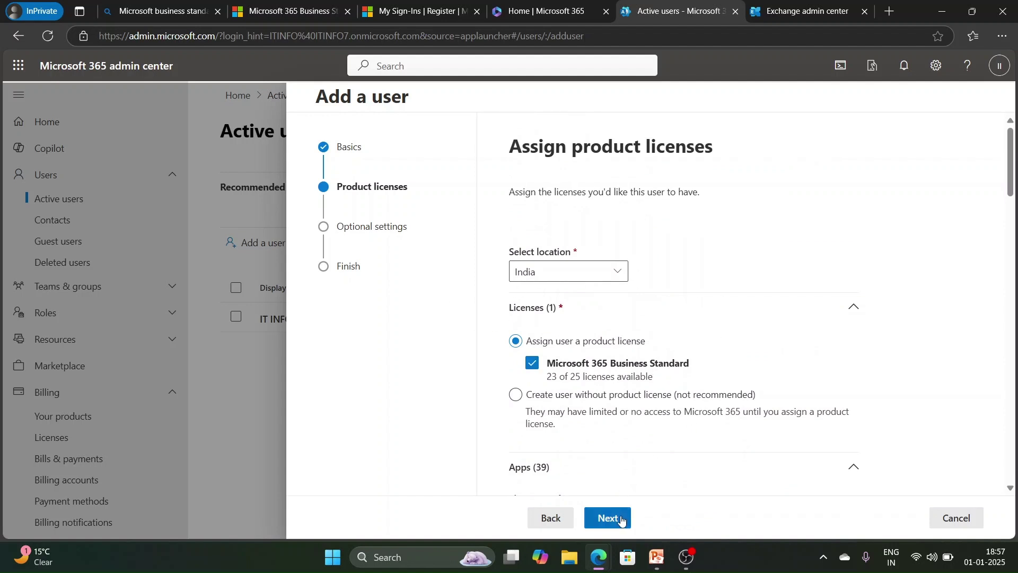
{"action": "left_click", "coordinate": [622, 521]}
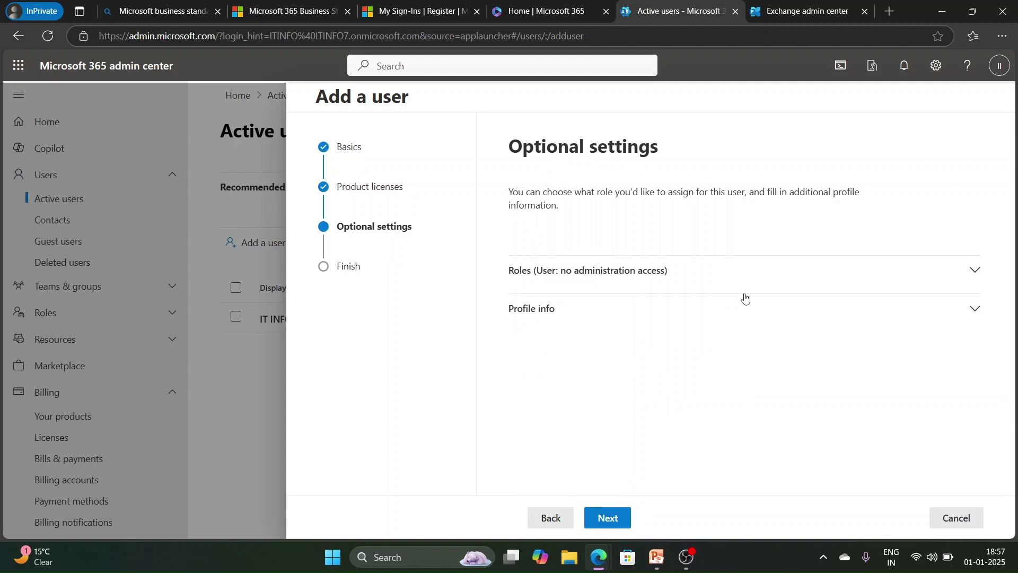
- Grant IT INFRA admin center access with the Global Administrator role
{"action": "left_click", "coordinate": [777, 276]}
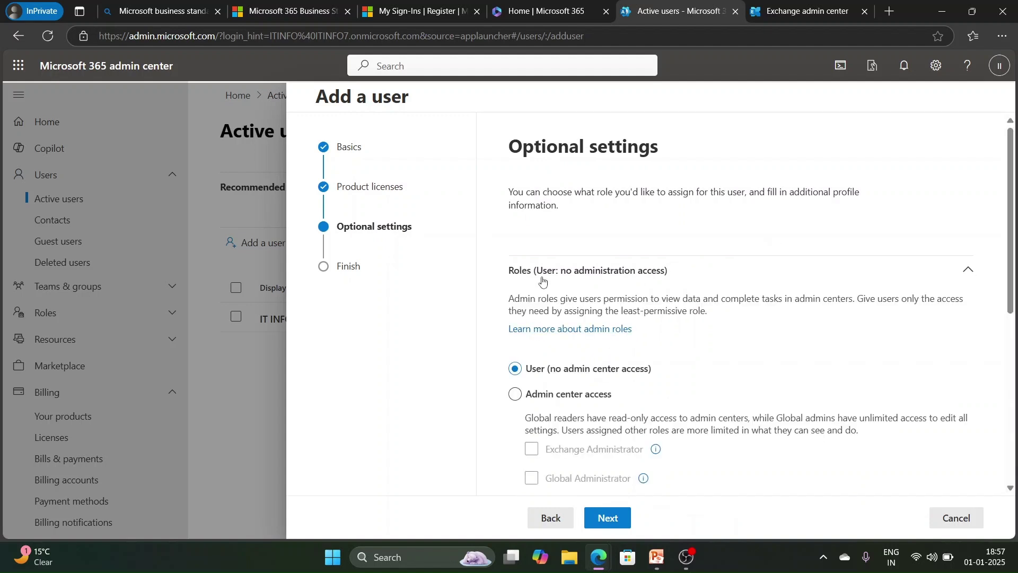
{"action": "scroll", "coordinate": [580, 229], "scroll_direction": "down", "scroll_amount": 2}
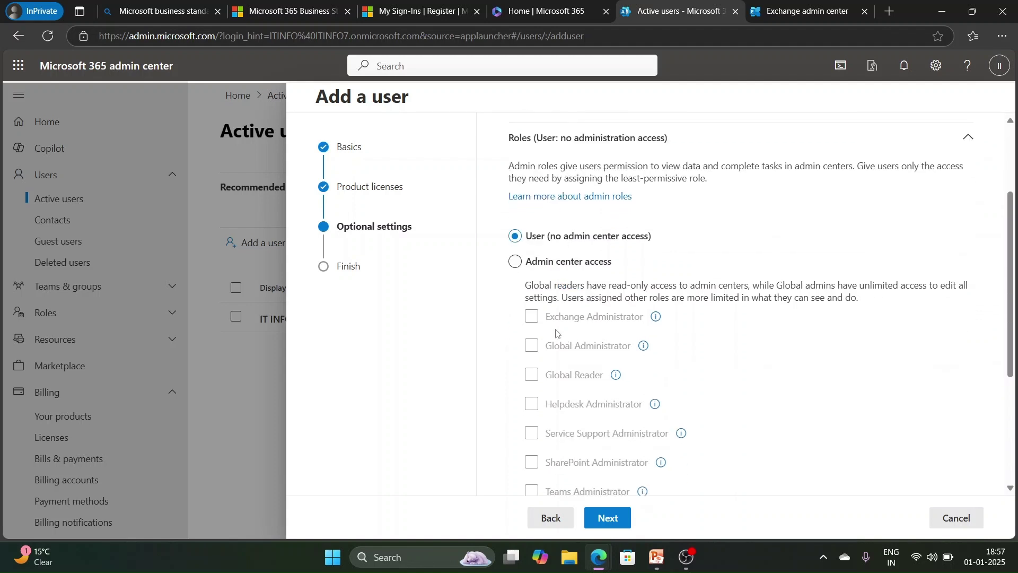
{"action": "left_click", "coordinate": [516, 262]}
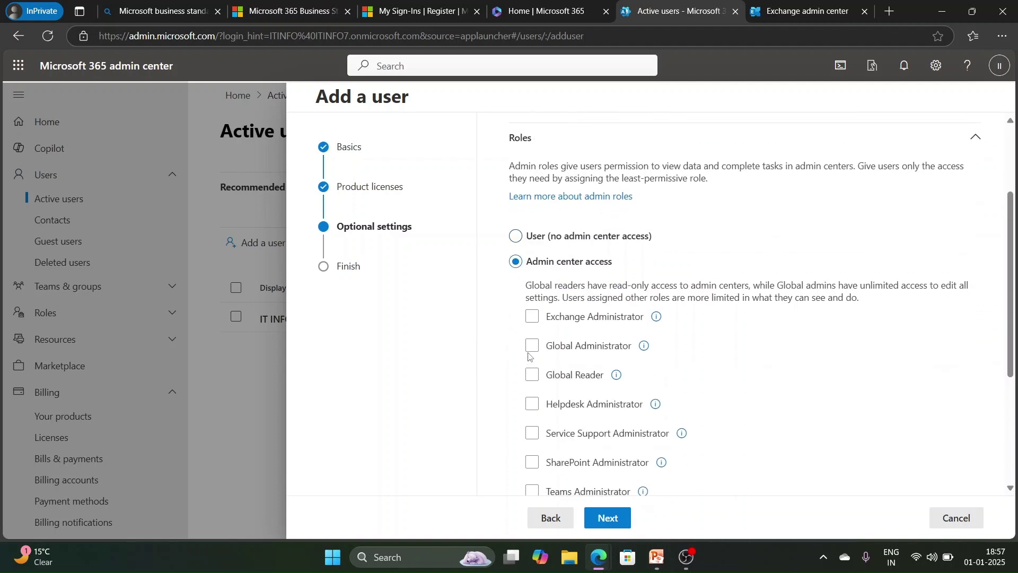
{"action": "left_click", "coordinate": [532, 346]}
{"action": "left_click", "coordinate": [598, 517]}
{"action": "scroll", "coordinate": [641, 297], "scroll_direction": "down", "scroll_amount": 2}
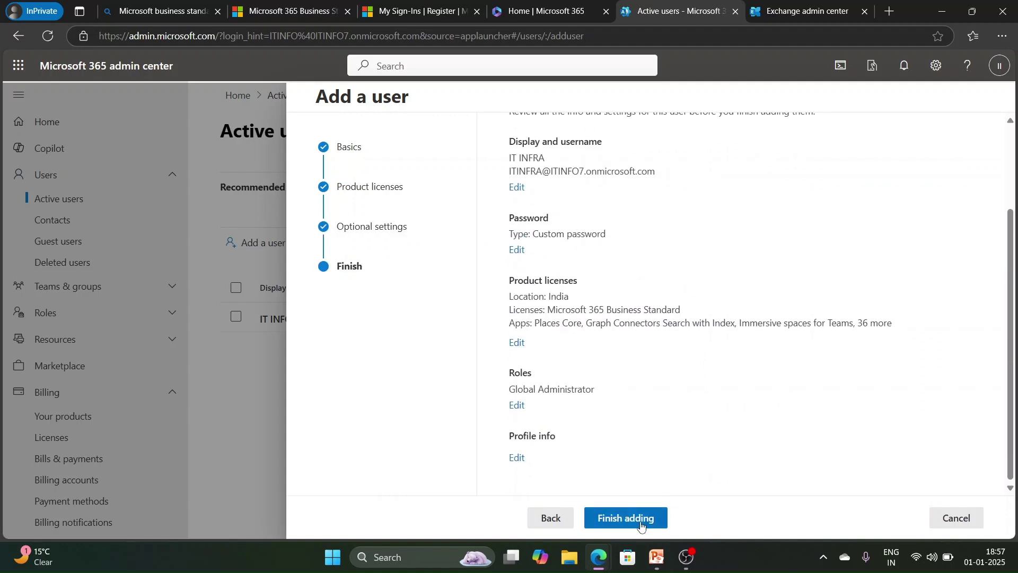
- Return to roles, reselect Global Administrator access, and finish adding the user
{"action": "left_click", "coordinate": [558, 524]}
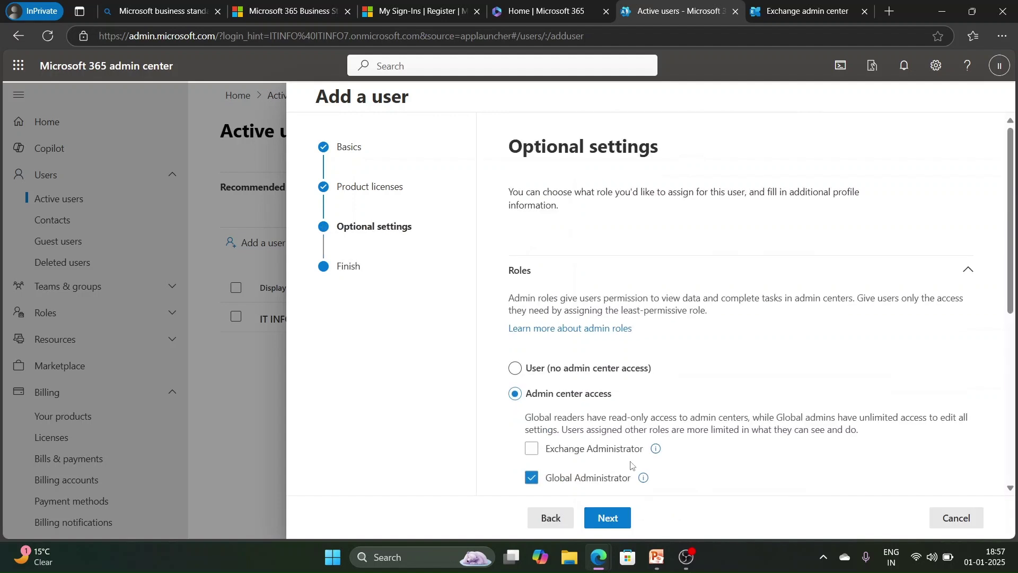
{"action": "scroll", "coordinate": [626, 368], "scroll_direction": "down", "scroll_amount": 1}
{"action": "left_click", "coordinate": [538, 306]}
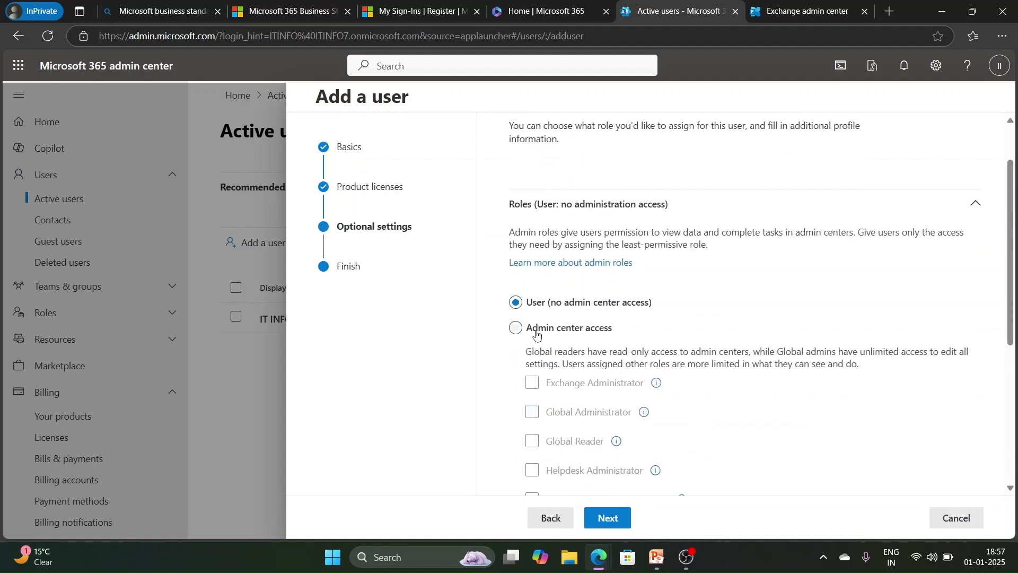
{"action": "left_click", "coordinate": [536, 334]}
{"action": "left_click", "coordinate": [532, 413]}
{"action": "left_click", "coordinate": [607, 516]}
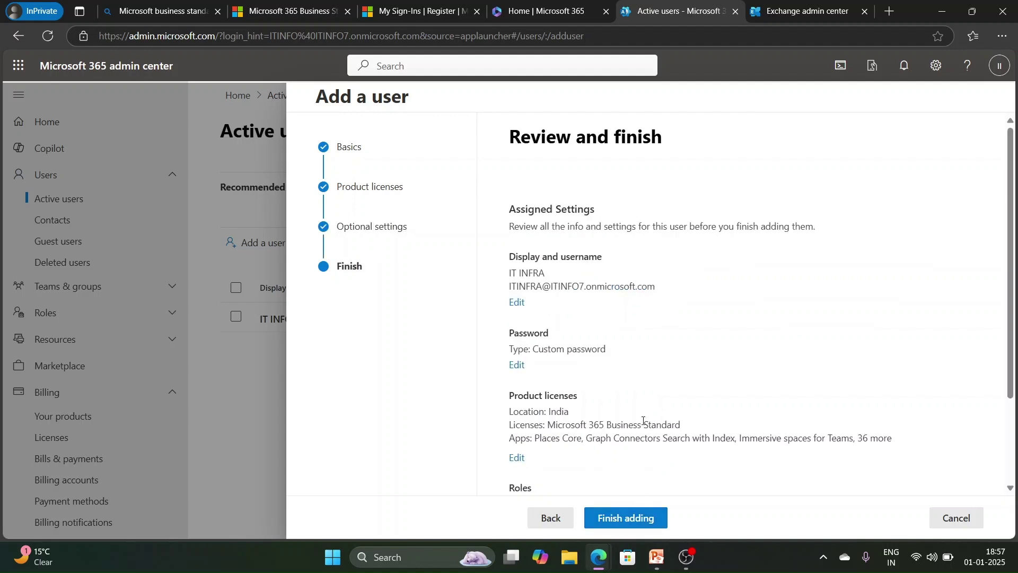
{"action": "left_click", "coordinate": [646, 518]}
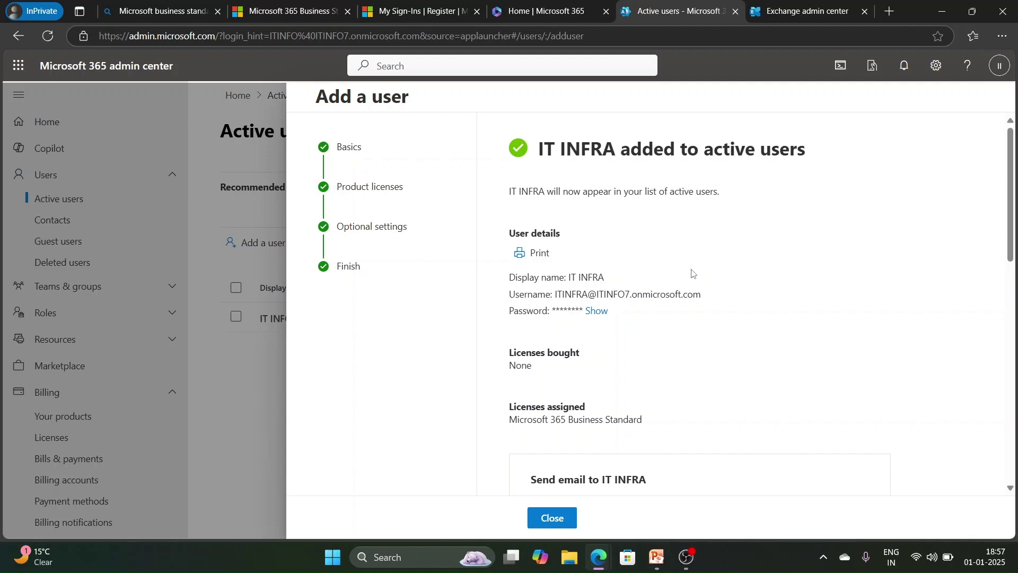
- Review the IT INFRA confirmation page and its optional message box, then close it
{"action": "scroll", "coordinate": [660, 290], "scroll_direction": "down", "scroll_amount": 6}
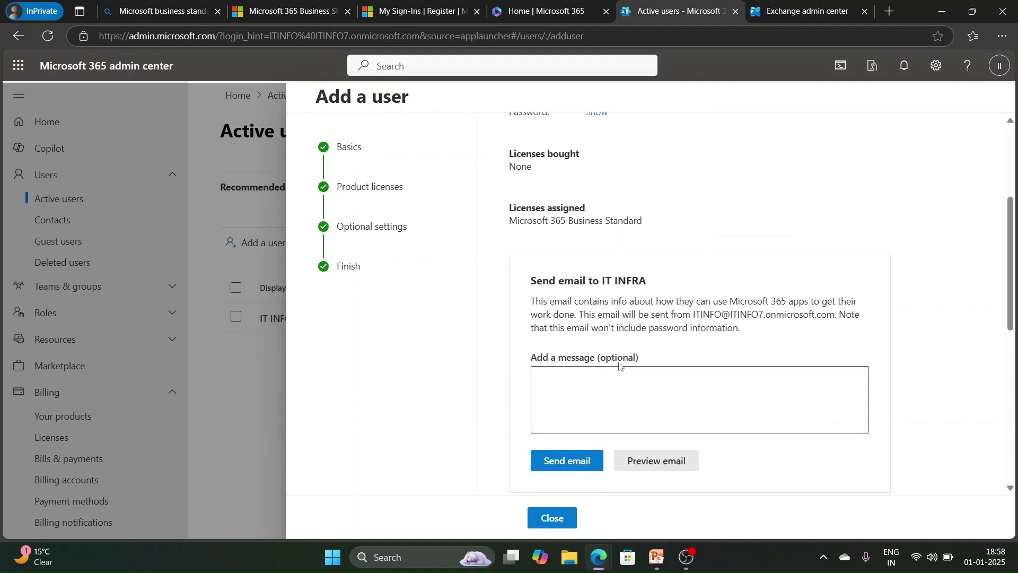
{"action": "scroll", "coordinate": [604, 413], "scroll_direction": "up", "scroll_amount": 3}
{"action": "left_click", "coordinate": [617, 387]}
{"action": "scroll", "coordinate": [647, 378], "scroll_direction": "down", "scroll_amount": 3}
{"action": "scroll", "coordinate": [647, 377], "scroll_direction": "down", "scroll_amount": 4}
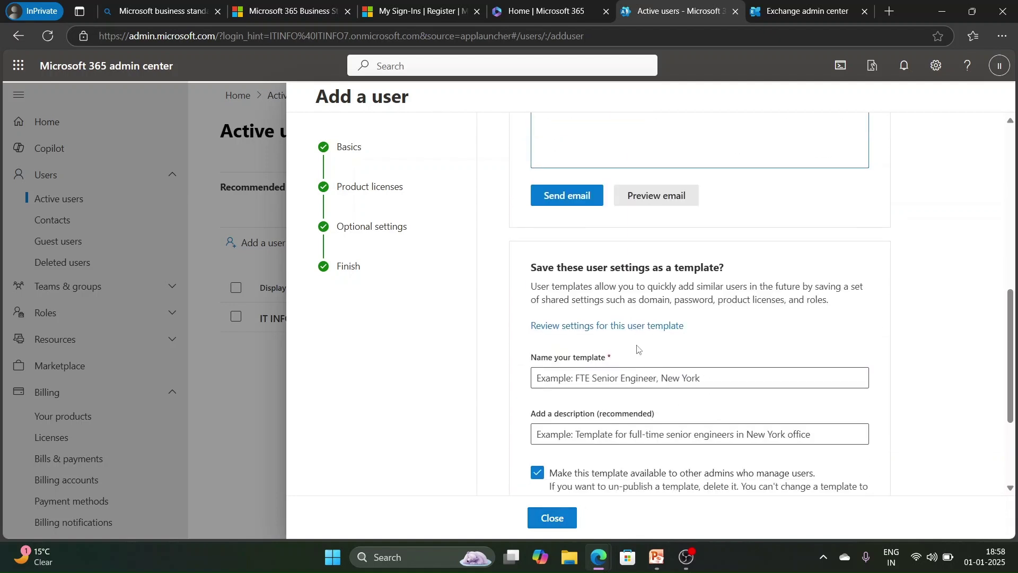
{"action": "scroll", "coordinate": [609, 371], "scroll_direction": "up", "scroll_amount": 3}
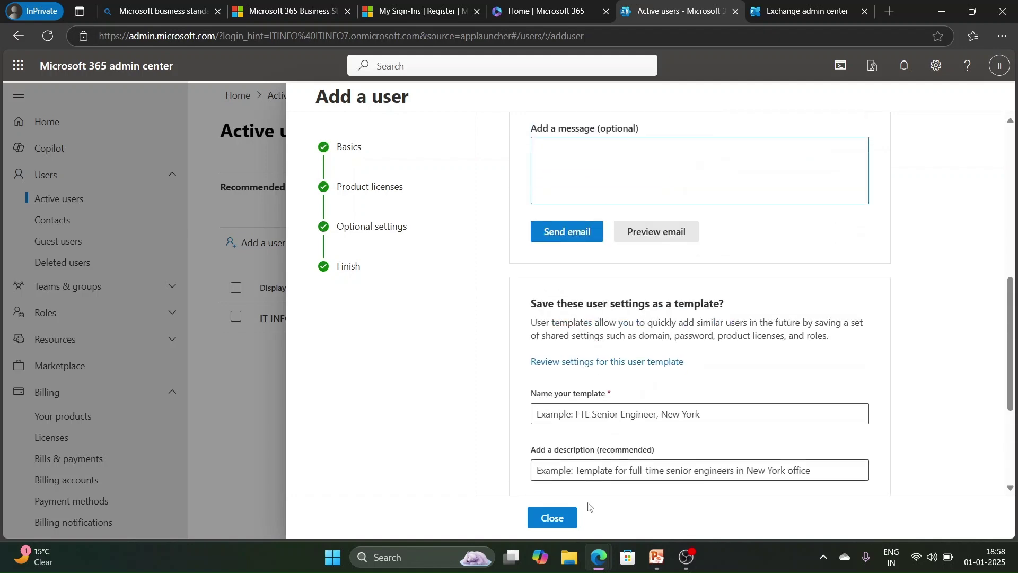
{"action": "left_click", "coordinate": [551, 517]}
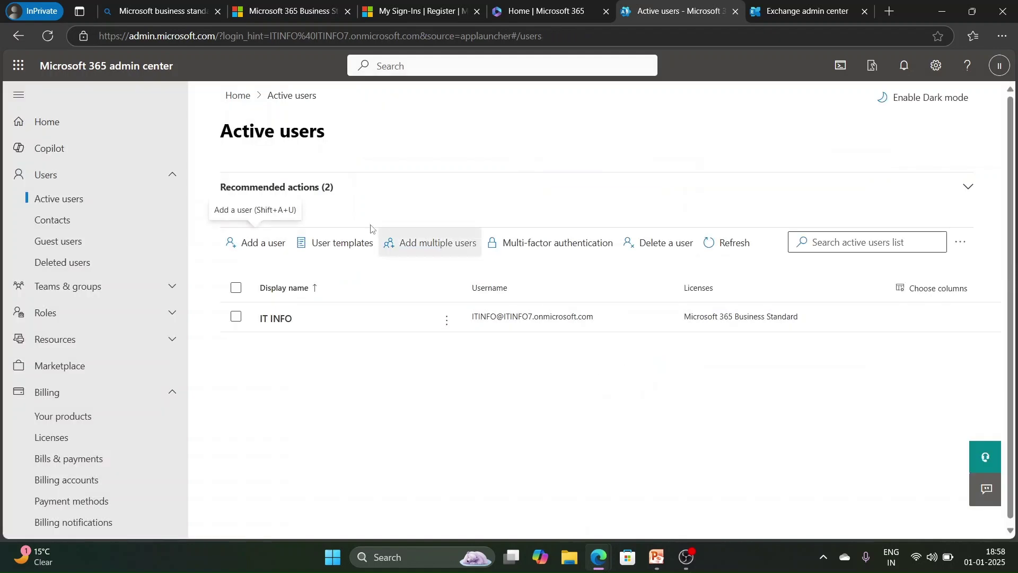
- Refresh Active users and open IT INFRA's details panel
{"action": "left_click", "coordinate": [717, 241]}
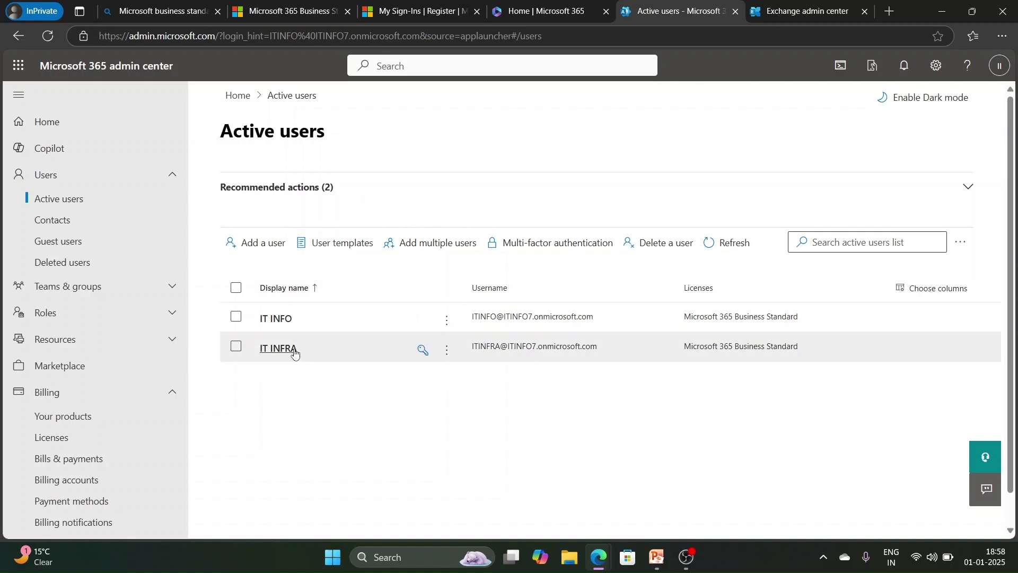
{"action": "left_click", "coordinate": [276, 348]}
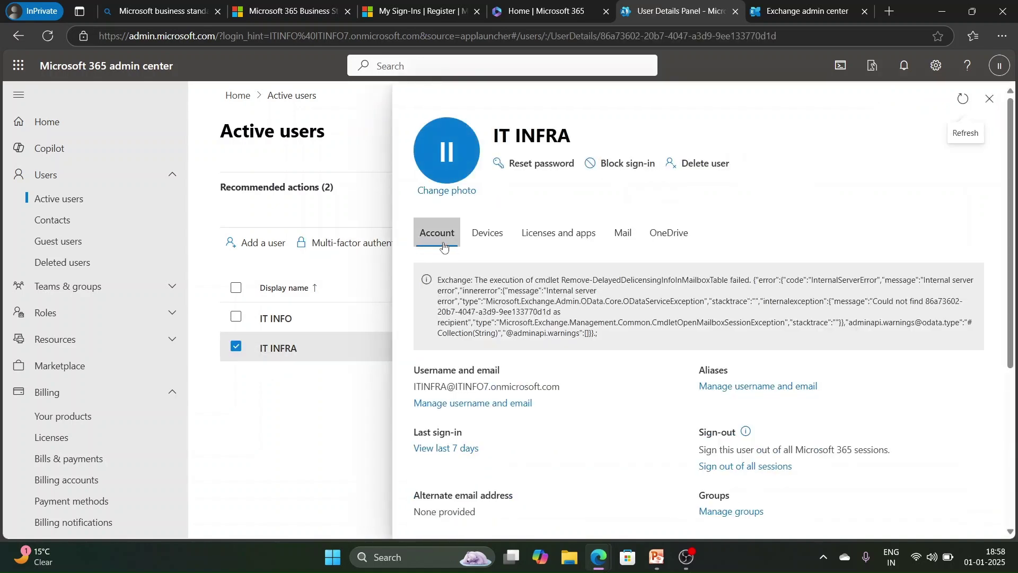
- Remove and reassign IT INFRA's Business Standard license, saving each change, then view Mail
{"action": "left_click", "coordinate": [537, 238]}
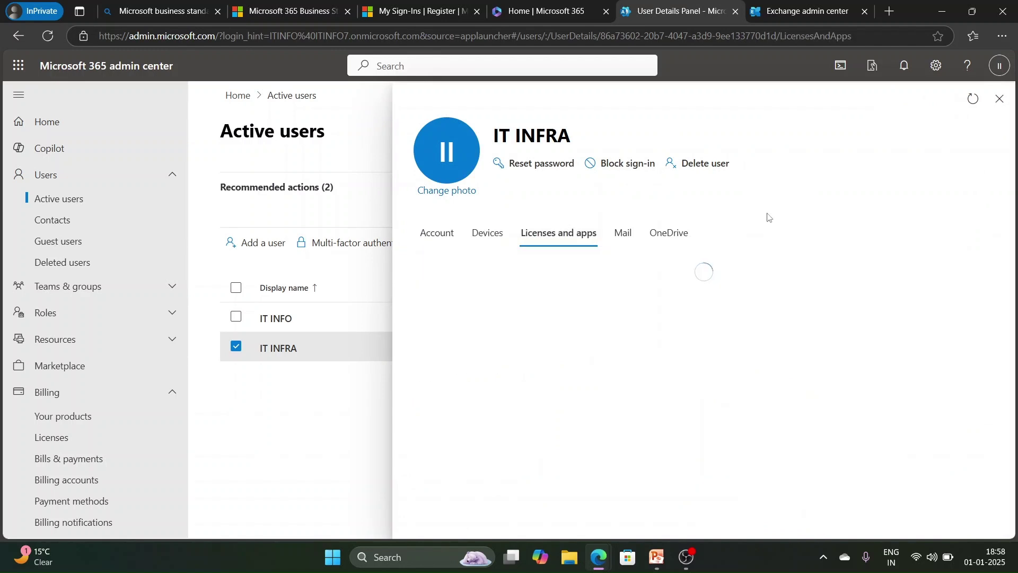
{"action": "left_click", "coordinate": [420, 384]}
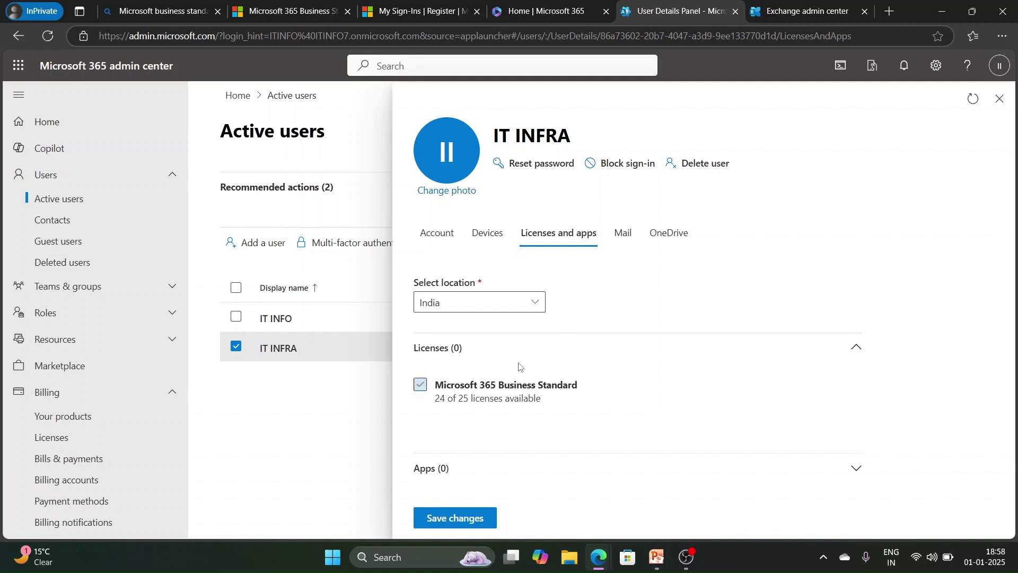
{"action": "left_click", "coordinate": [453, 519]}
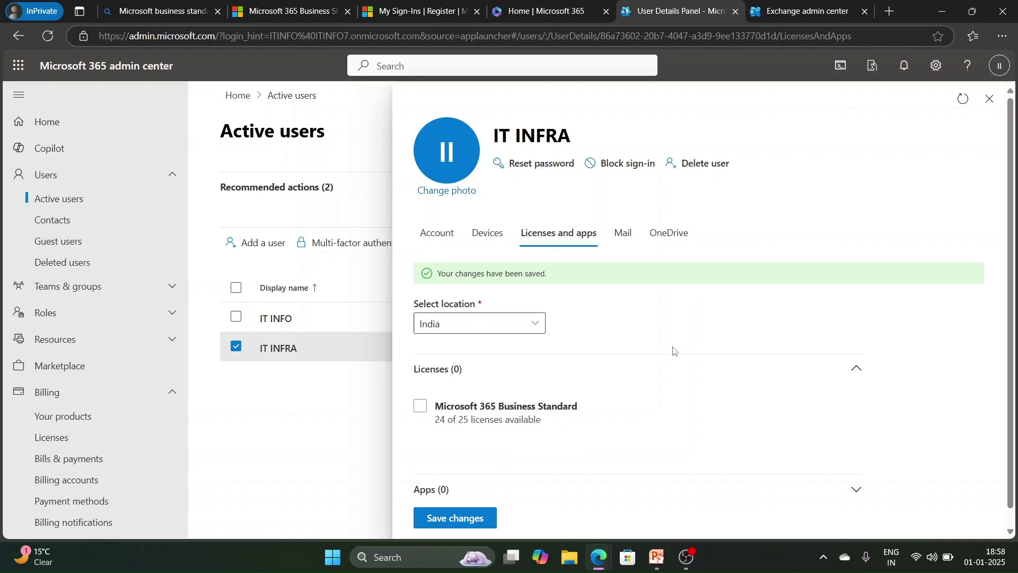
{"action": "left_click", "coordinate": [426, 407]}
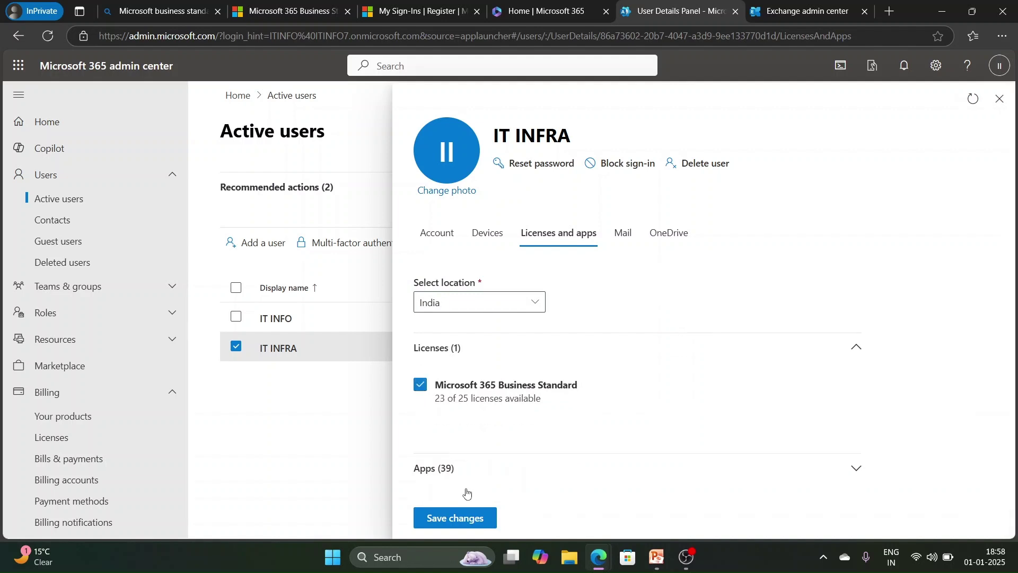
{"action": "left_click", "coordinate": [470, 517]}
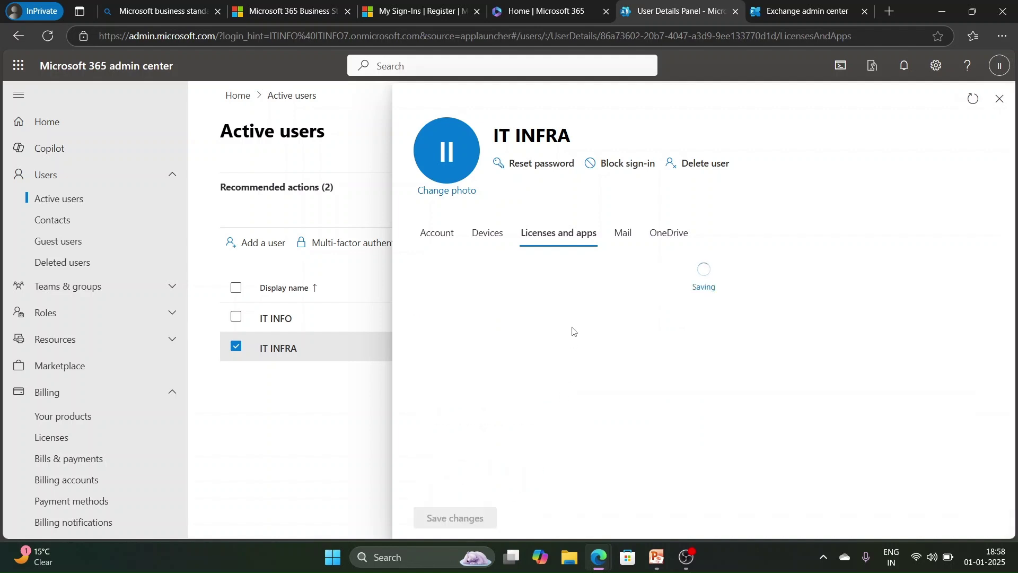
{"action": "left_click", "coordinate": [623, 233]}
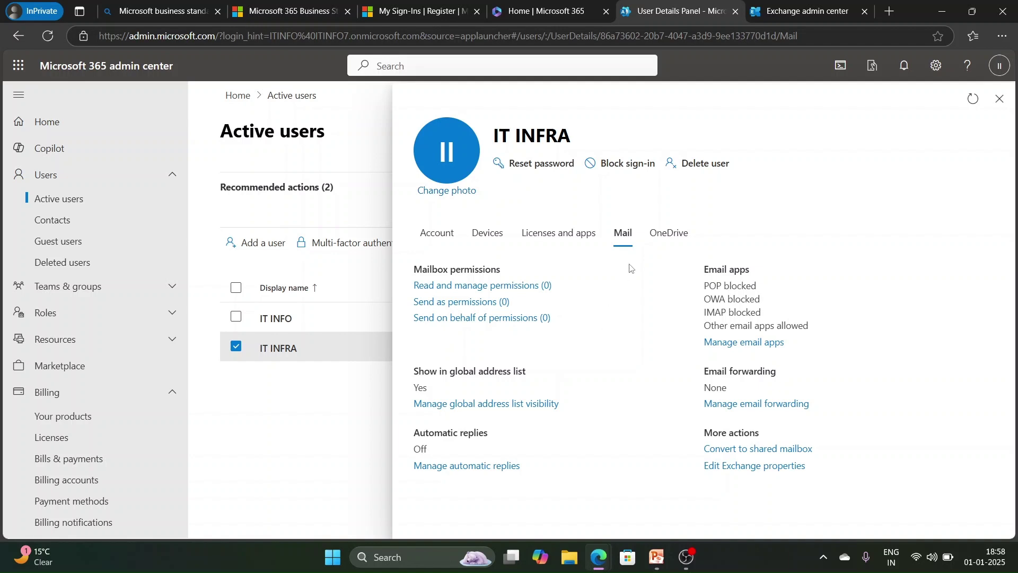
- Browse IT INFRA's Account, Devices and Mail tabs
{"action": "left_click", "coordinate": [437, 234]}
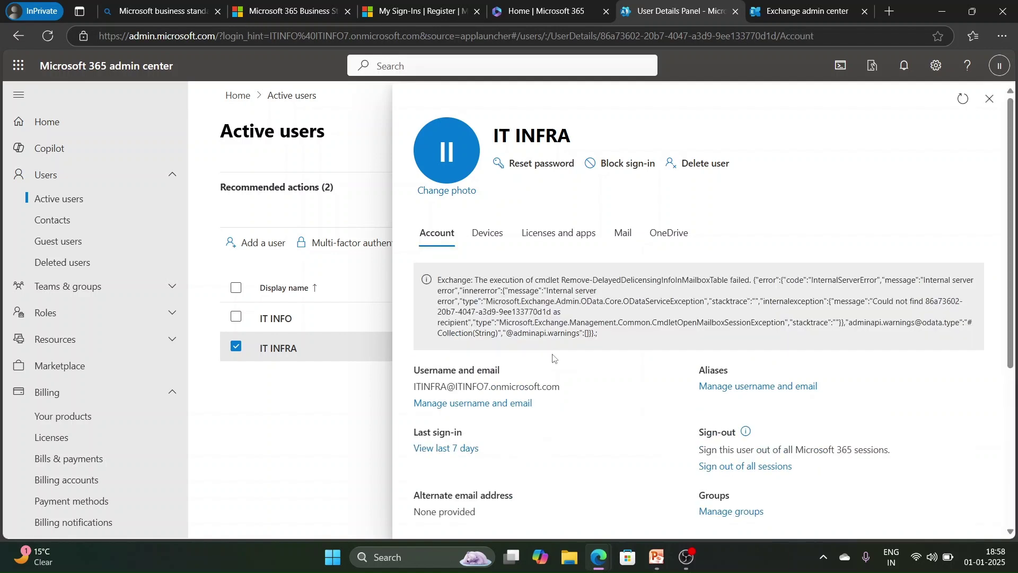
{"action": "scroll", "coordinate": [527, 436], "scroll_direction": "down", "scroll_amount": 1}
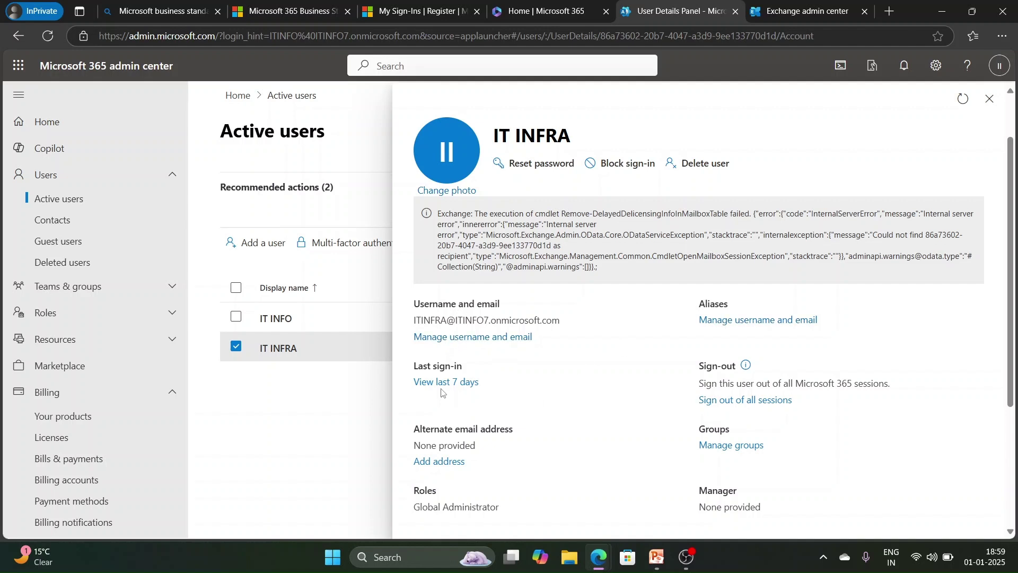
{"action": "scroll", "coordinate": [598, 359], "scroll_direction": "down", "scroll_amount": 3}
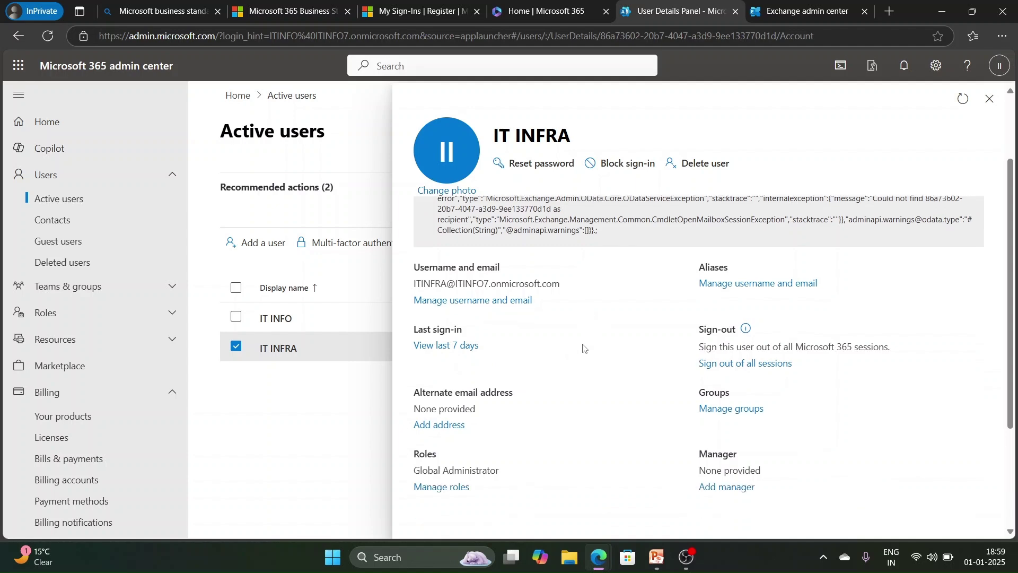
{"action": "scroll", "coordinate": [566, 353], "scroll_direction": "up", "scroll_amount": 3}
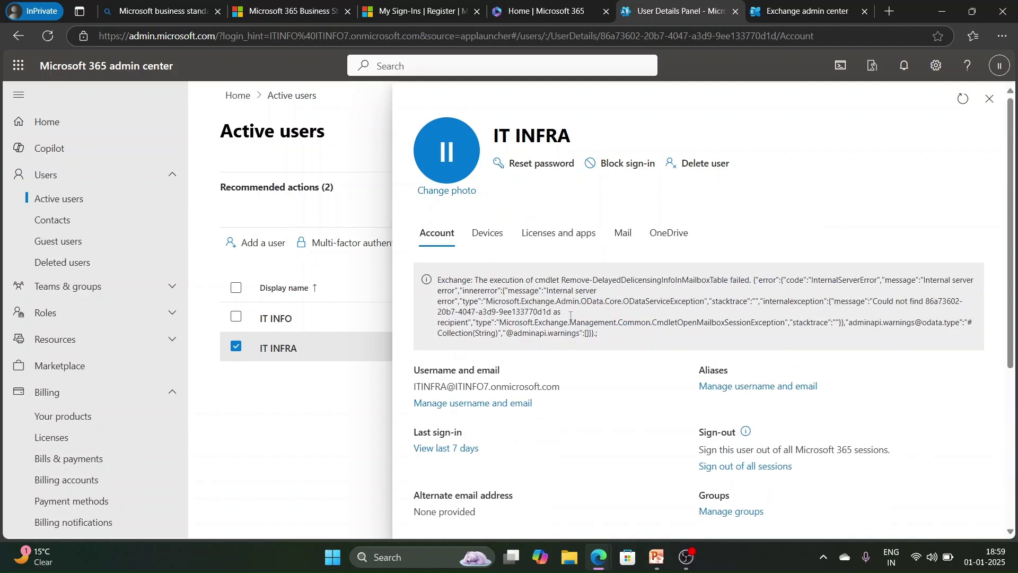
{"action": "left_click", "coordinate": [488, 243]}
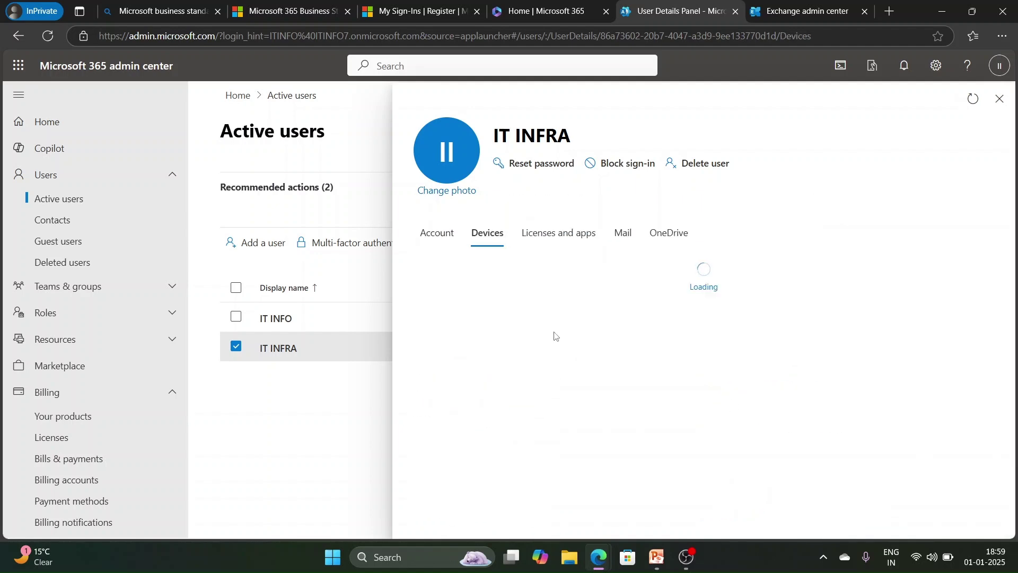
{"action": "left_click", "coordinate": [622, 233]}
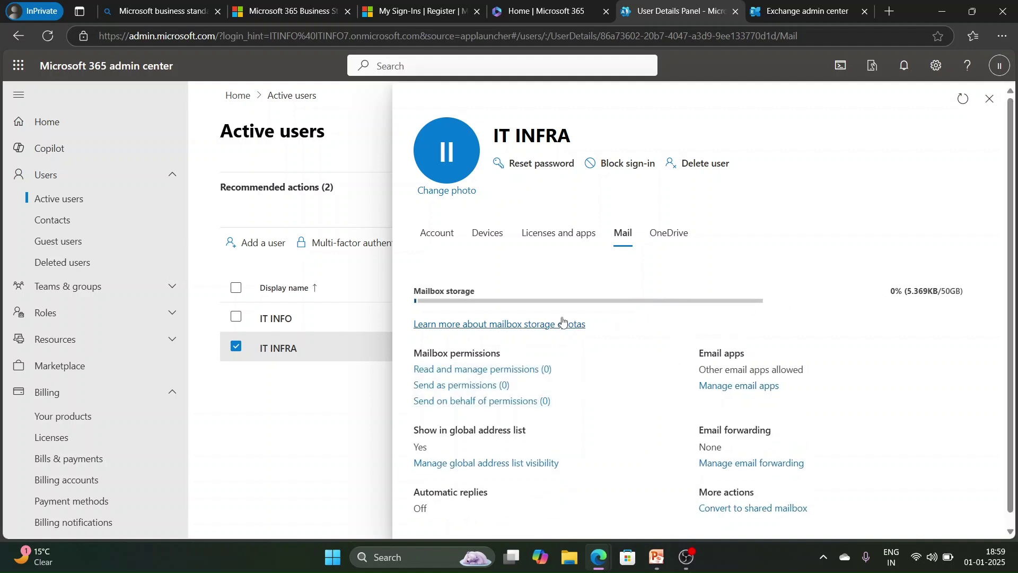
- Check IT INFRA's OneDrive status, revisit Account details, and close the user panel
{"action": "left_click", "coordinate": [667, 234]}
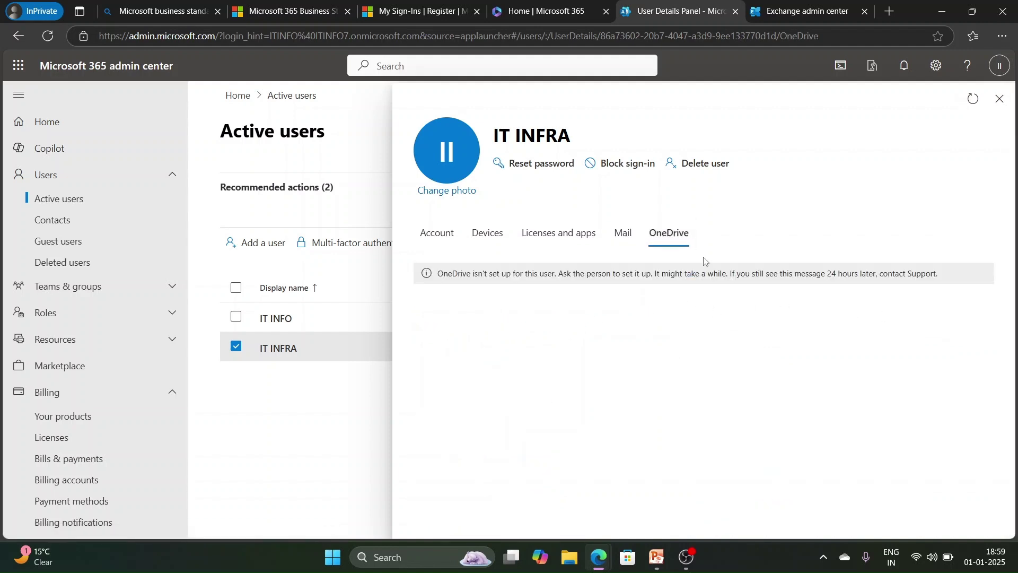
{"action": "left_click", "coordinate": [443, 245]}
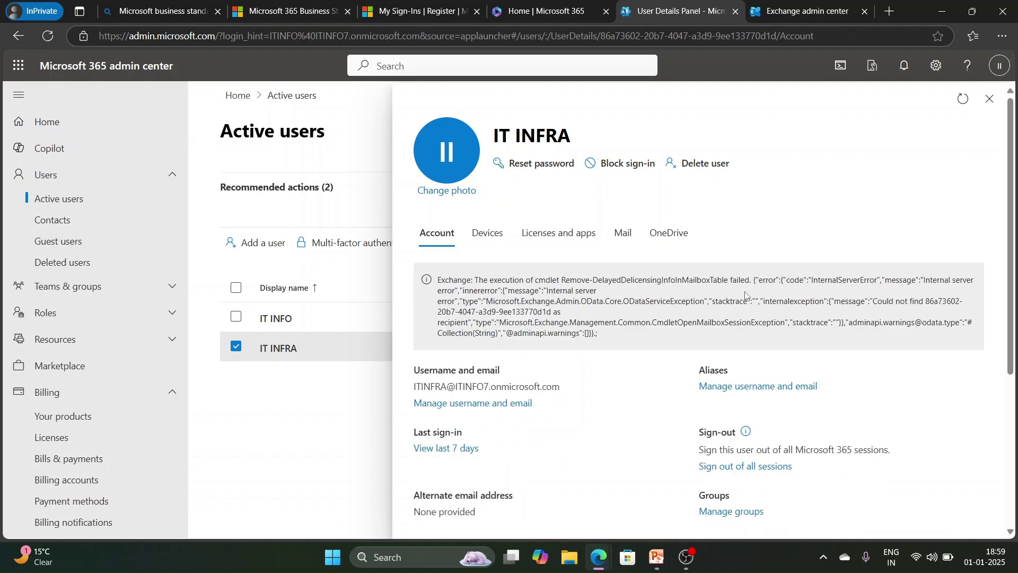
{"action": "scroll", "coordinate": [588, 392], "scroll_direction": "down", "scroll_amount": 3}
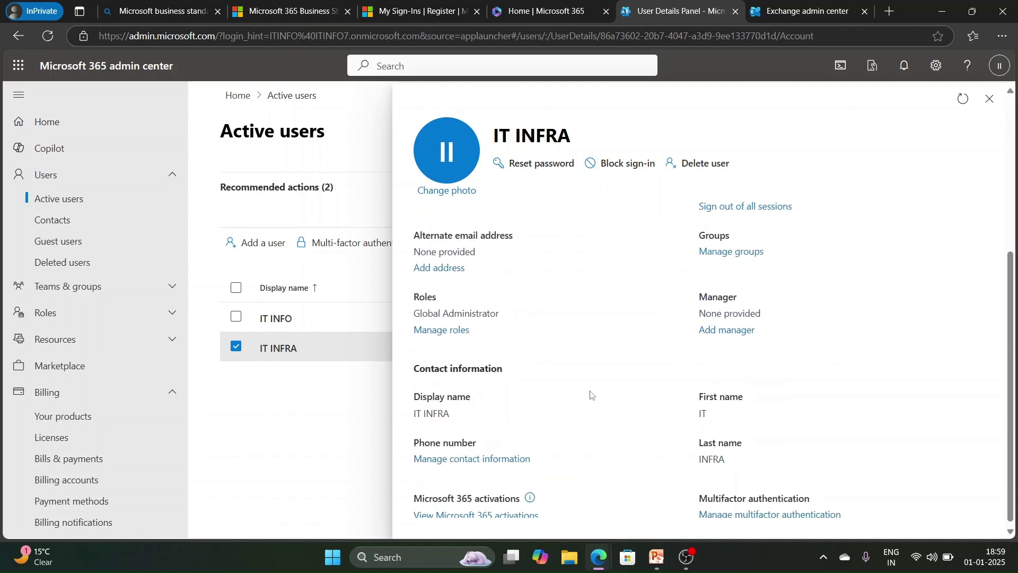
{"action": "left_click", "coordinate": [987, 102]}
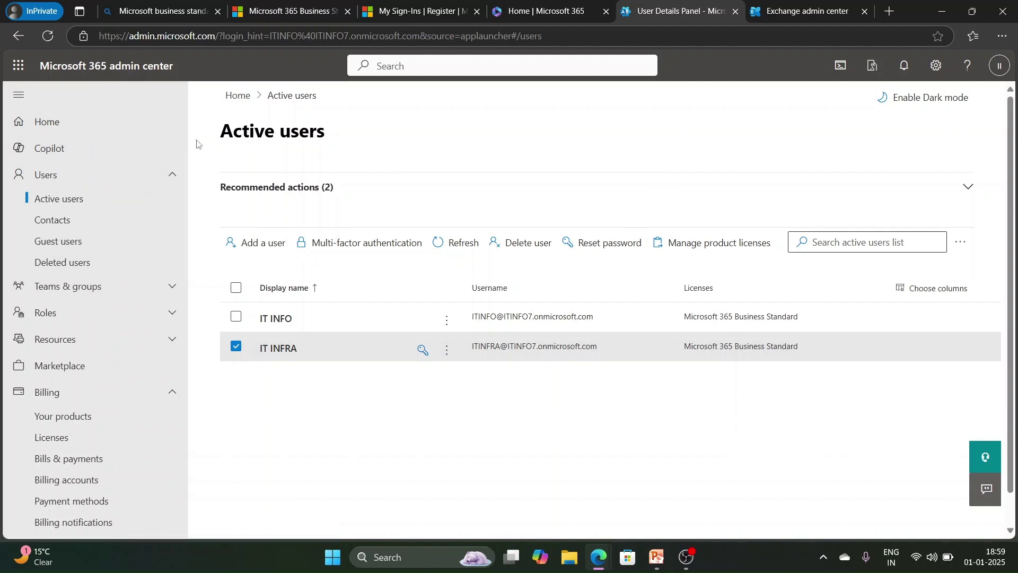
- Visit the Home, Contacts, Guest users and Deleted users pages
{"action": "left_click", "coordinate": [56, 137]}
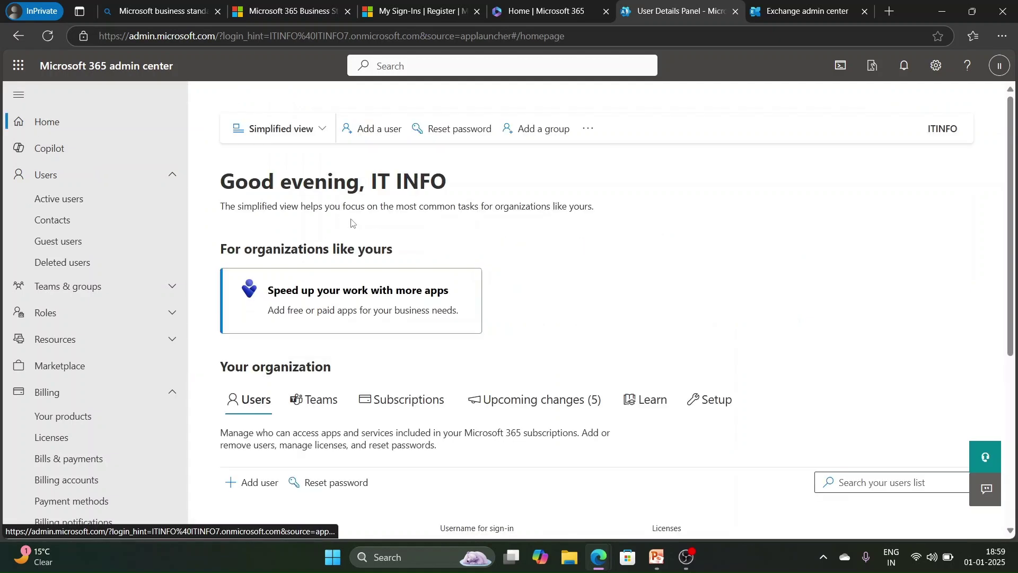
{"action": "scroll", "coordinate": [357, 289], "scroll_direction": "down", "scroll_amount": 2}
{"action": "scroll", "coordinate": [364, 272], "scroll_direction": "down", "scroll_amount": 2}
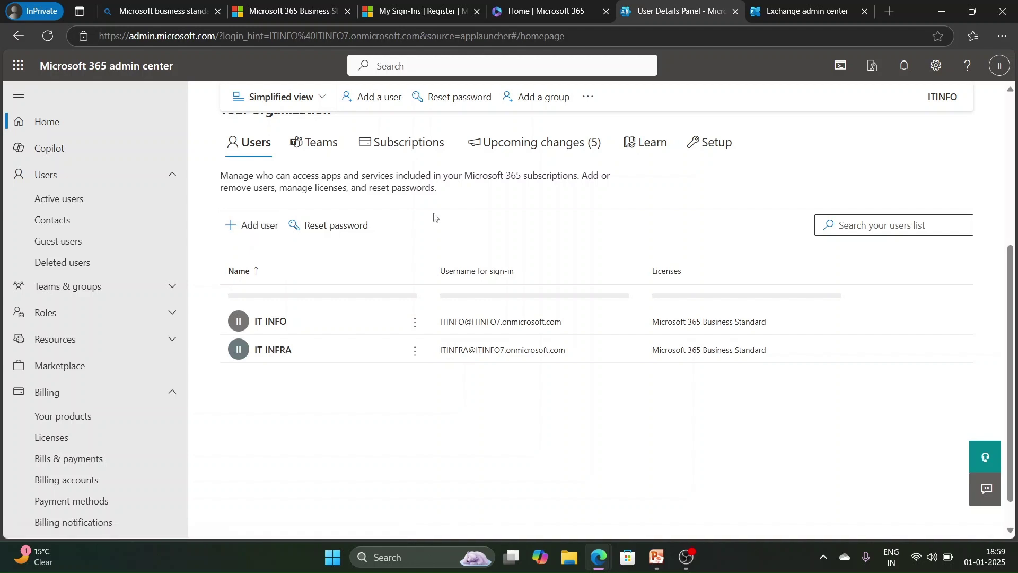
{"action": "scroll", "coordinate": [430, 244], "scroll_direction": "up", "scroll_amount": 2}
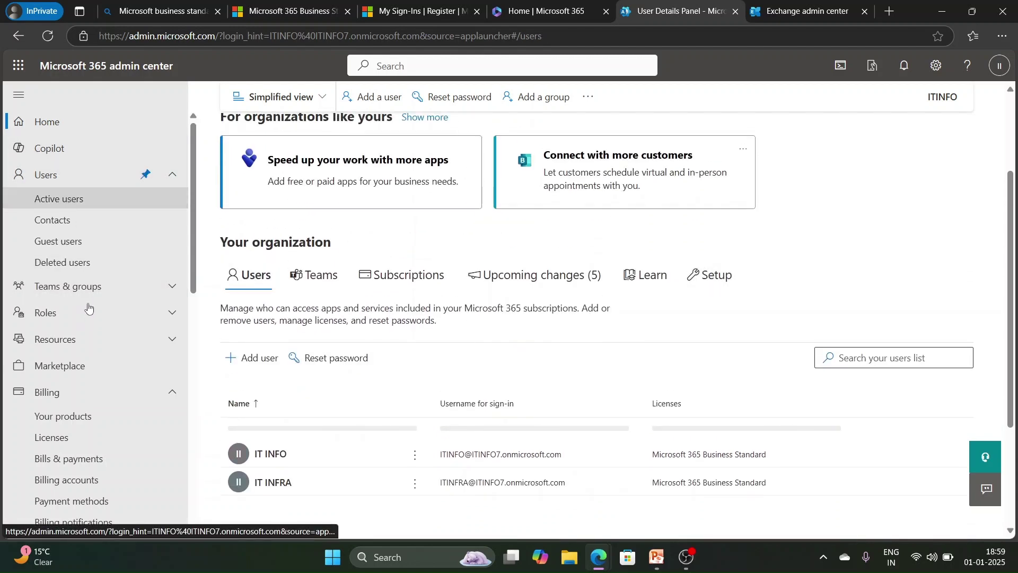
{"action": "left_click", "coordinate": [77, 220]}
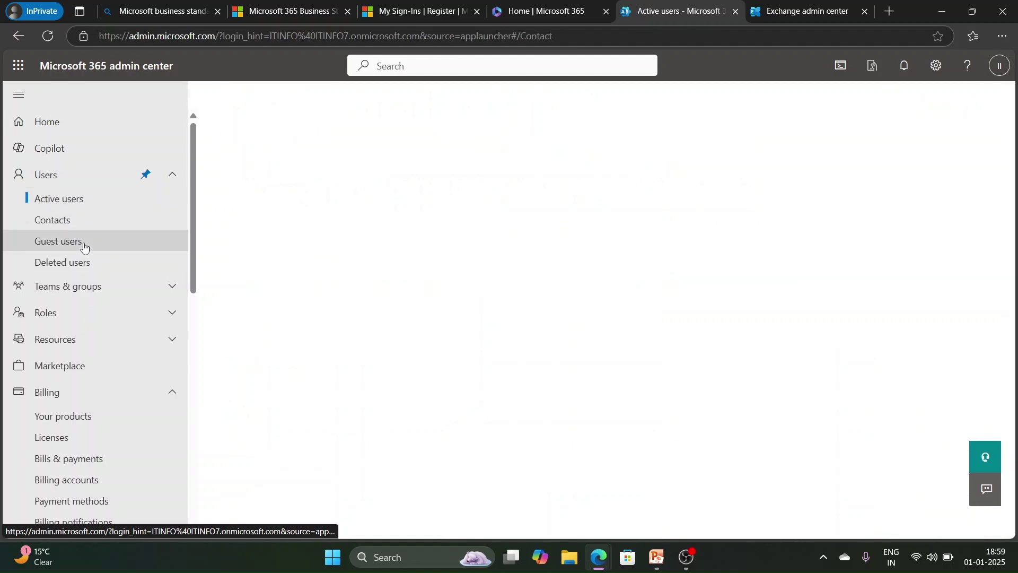
{"action": "left_click", "coordinate": [84, 244]}
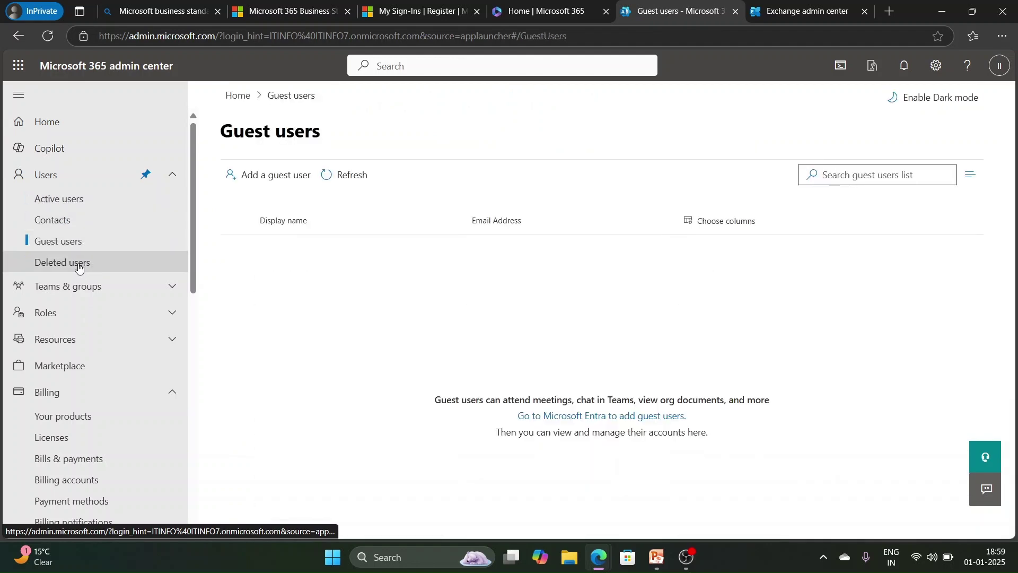
{"action": "left_click", "coordinate": [79, 265]}
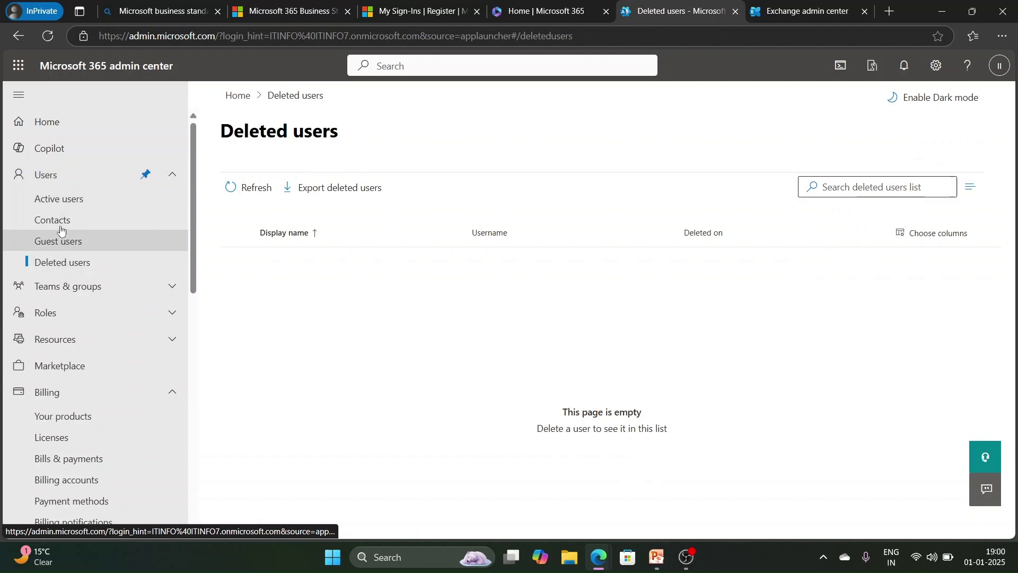
- Expand the Teams & groups and Roles sections in the navigation
{"action": "left_click", "coordinate": [173, 287]}
{"action": "scroll", "coordinate": [106, 281], "scroll_direction": "down", "scroll_amount": 1}
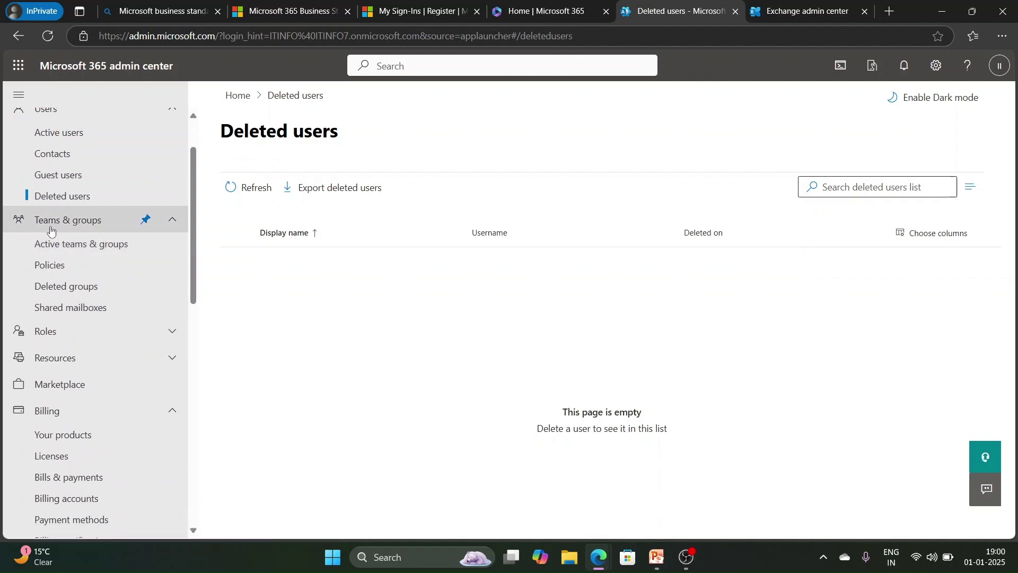
{"action": "scroll", "coordinate": [59, 292], "scroll_direction": "down", "scroll_amount": 1}
{"action": "scroll", "coordinate": [58, 298], "scroll_direction": "down", "scroll_amount": 2}
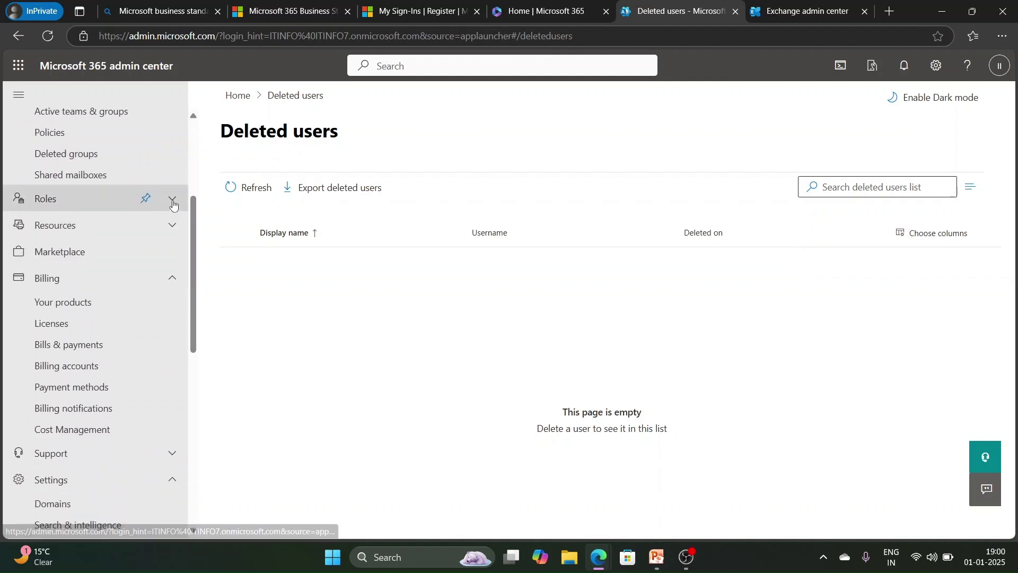
{"action": "left_click", "coordinate": [127, 199]}
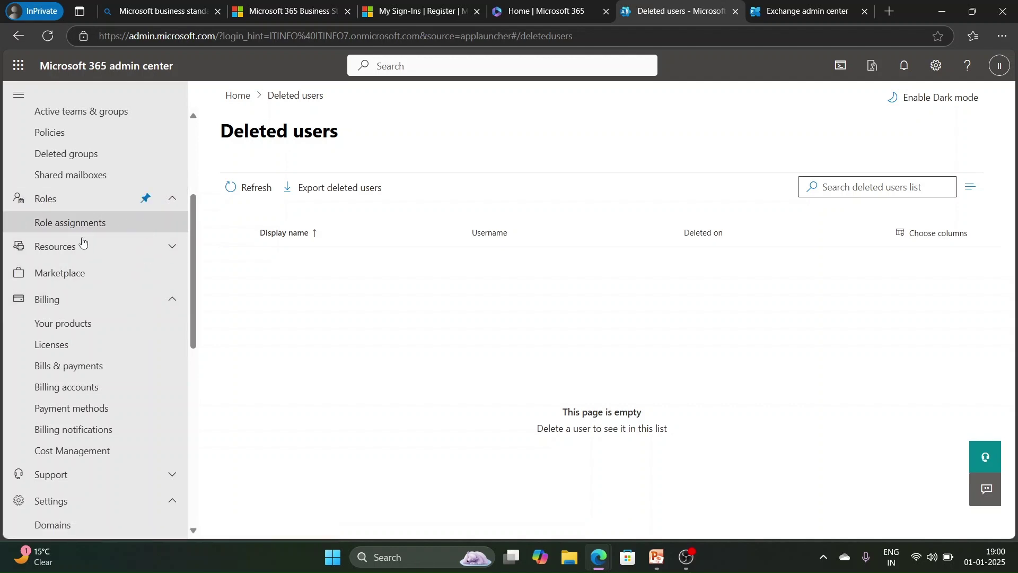
{"action": "scroll", "coordinate": [84, 256], "scroll_direction": "down", "scroll_amount": 1}
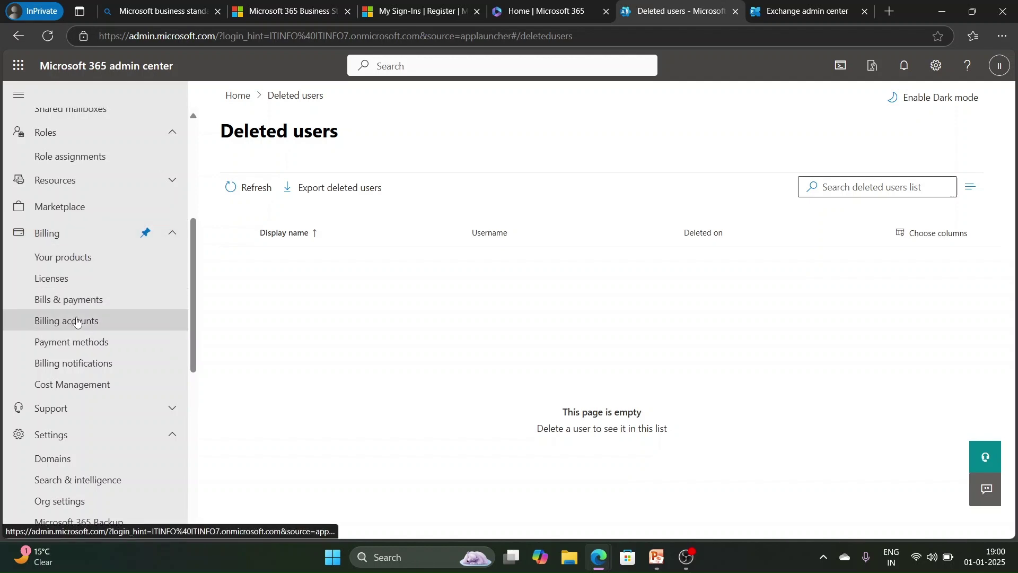
{"action": "scroll", "coordinate": [74, 324], "scroll_direction": "down", "scroll_amount": 1}
- Expand Support and Health, and review active issues on the Service health overview
{"action": "left_click", "coordinate": [173, 342]}
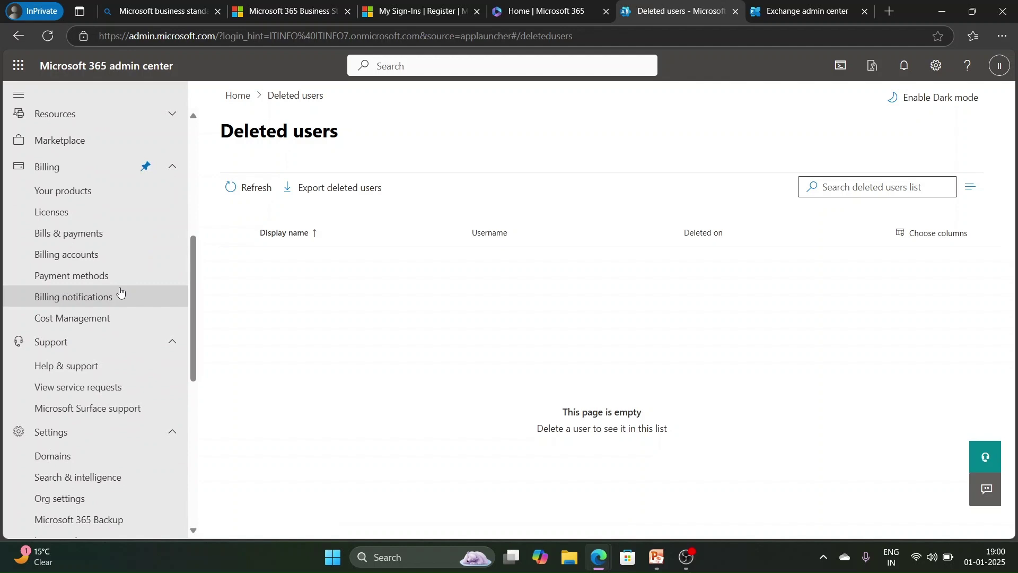
{"action": "scroll", "coordinate": [85, 265], "scroll_direction": "down", "scroll_amount": 2}
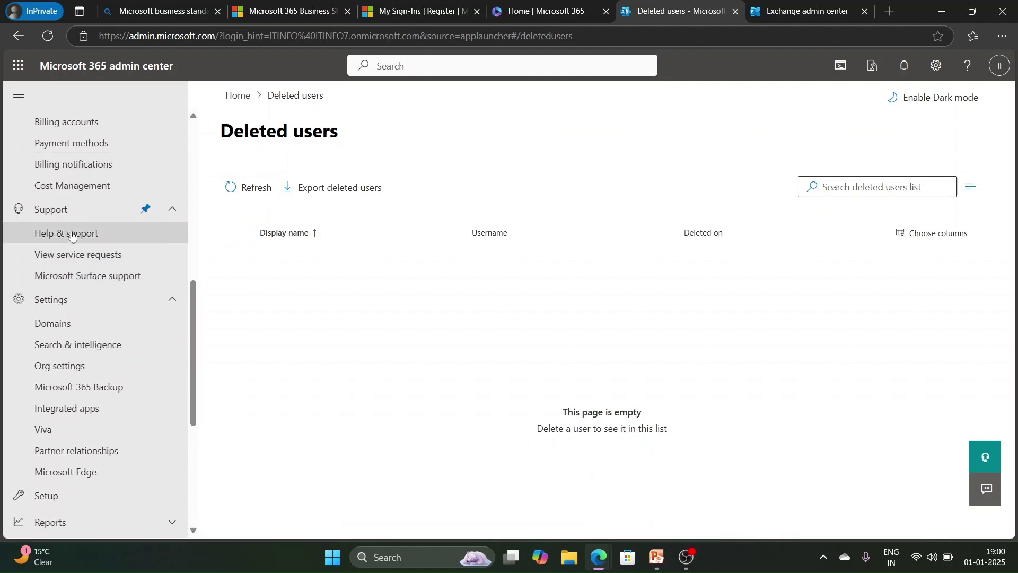
{"action": "scroll", "coordinate": [58, 318], "scroll_direction": "down", "scroll_amount": 1}
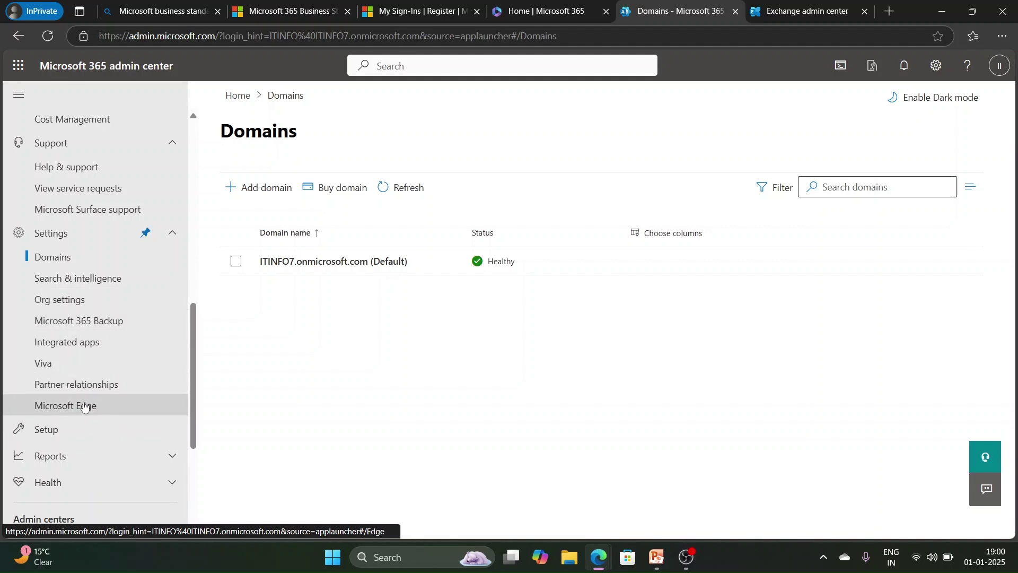
{"action": "scroll", "coordinate": [81, 382], "scroll_direction": "down", "scroll_amount": 3}
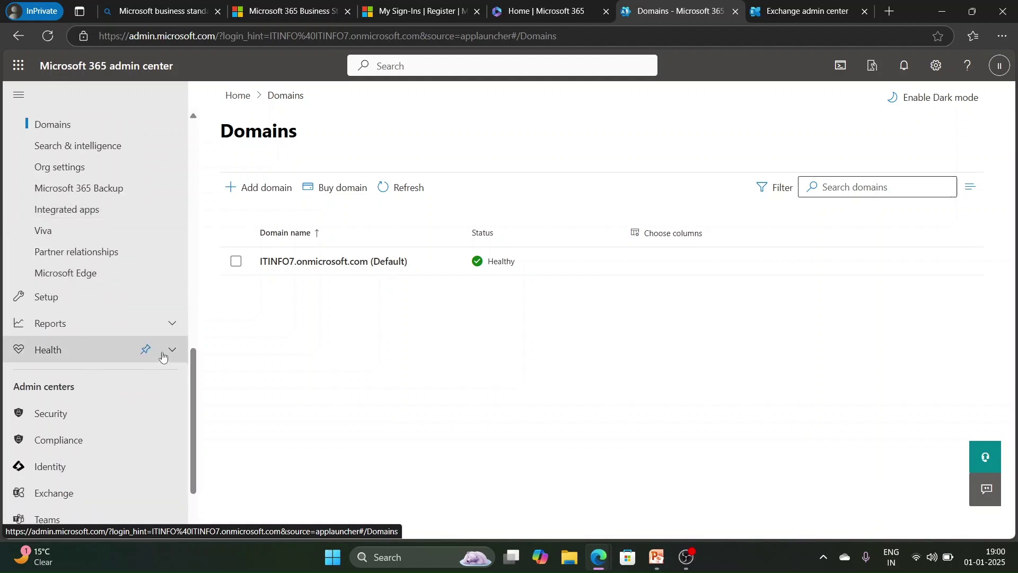
{"action": "left_click", "coordinate": [172, 353]}
{"action": "left_click", "coordinate": [76, 370]}
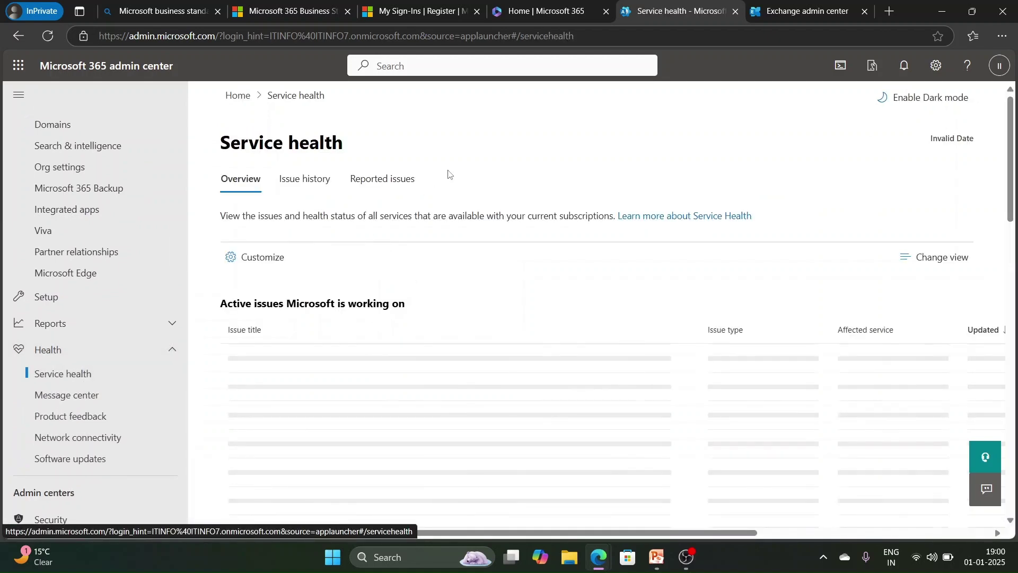
{"action": "scroll", "coordinate": [445, 175], "scroll_direction": "down", "scroll_amount": 3}
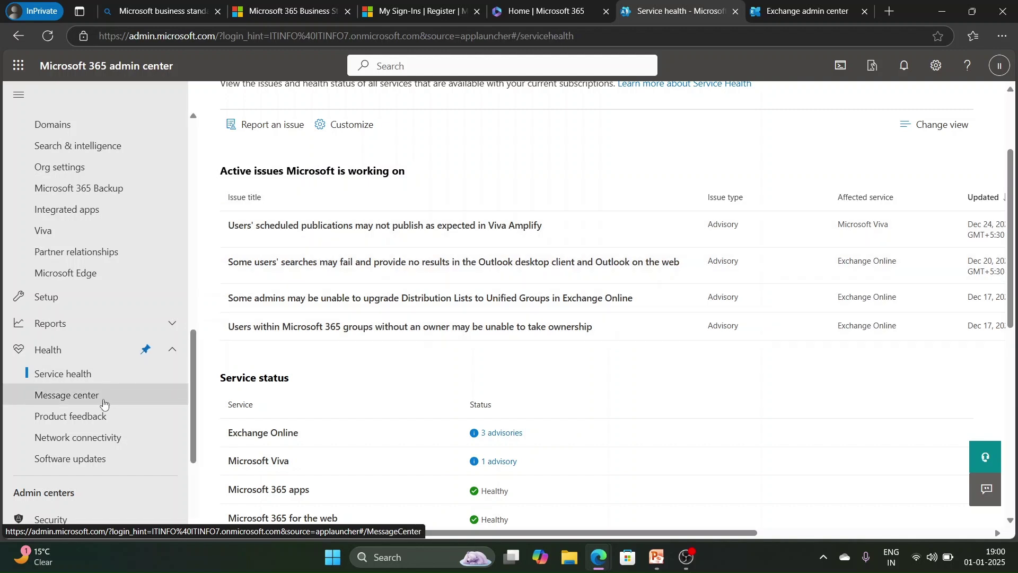
{"action": "scroll", "coordinate": [103, 402], "scroll_direction": "down", "scroll_amount": 2}
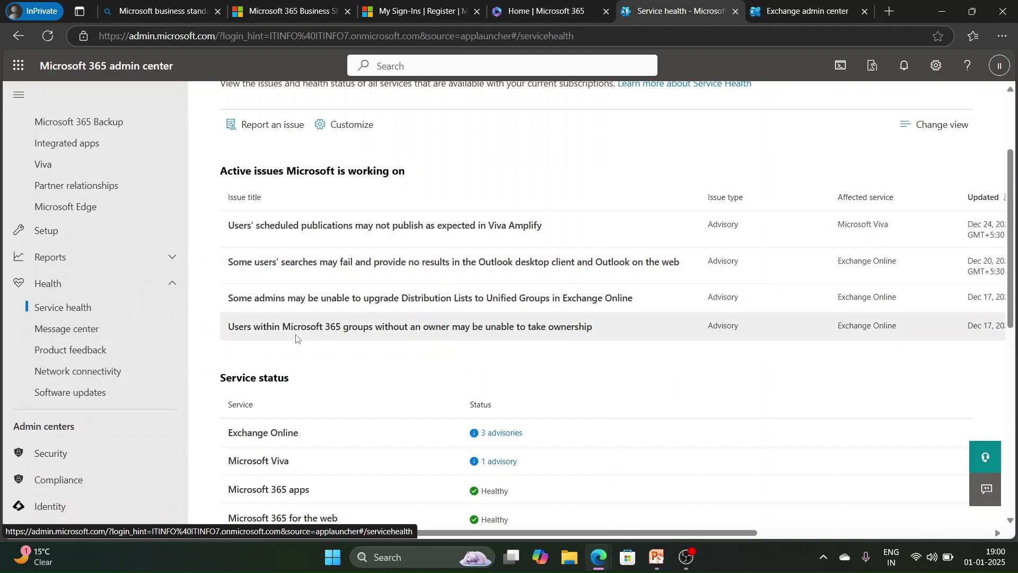